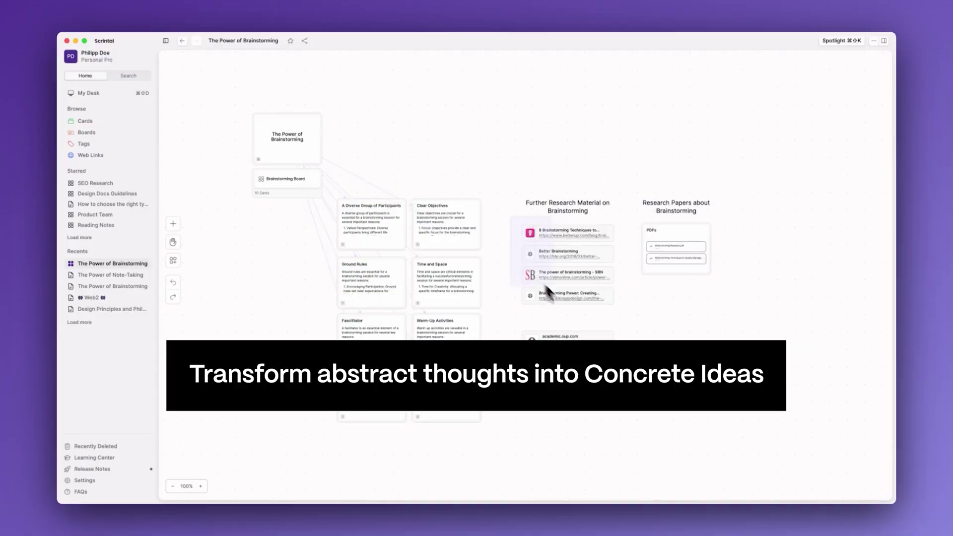
- Select the four web link cards under Further Research Material on Brainstorming and colour them blue
left_click_drag(612, 323, 625, 316)
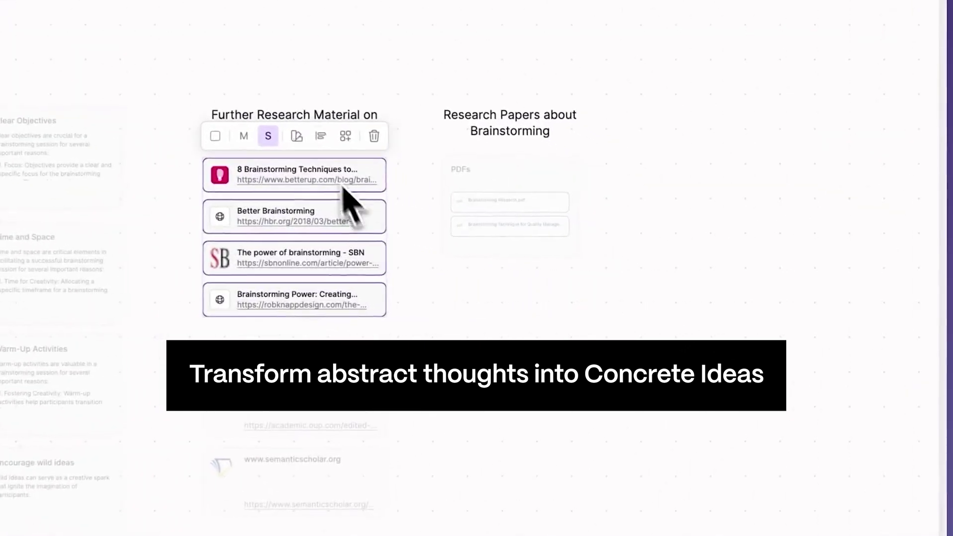
left_click(295, 142)
left_click(322, 104)
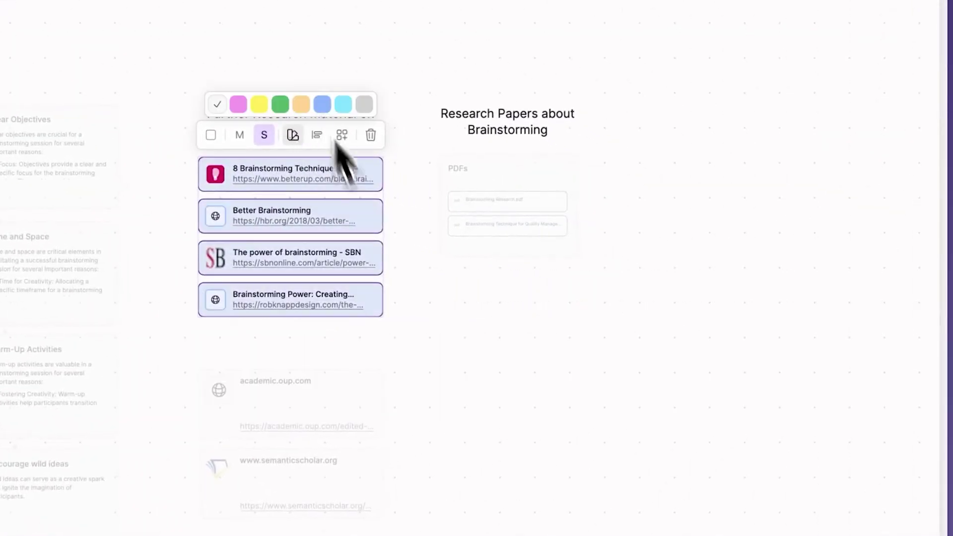
left_click(665, 435)
left_click(284, 168)
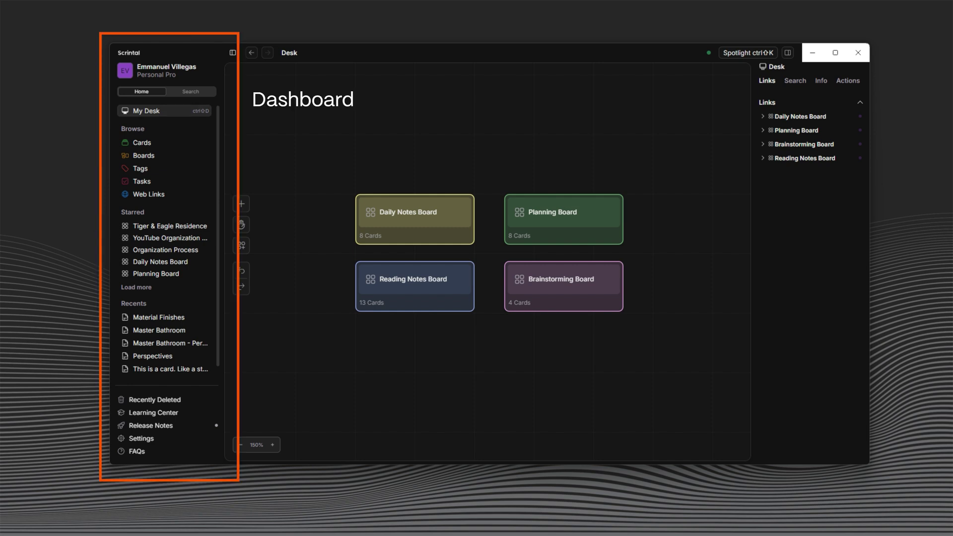
- Inspect the Daily Notes, Planning, Reading Notes and Brainstorming boards on the desk one by one, leaving none selected
left_click(415, 218)
left_click(563, 218)
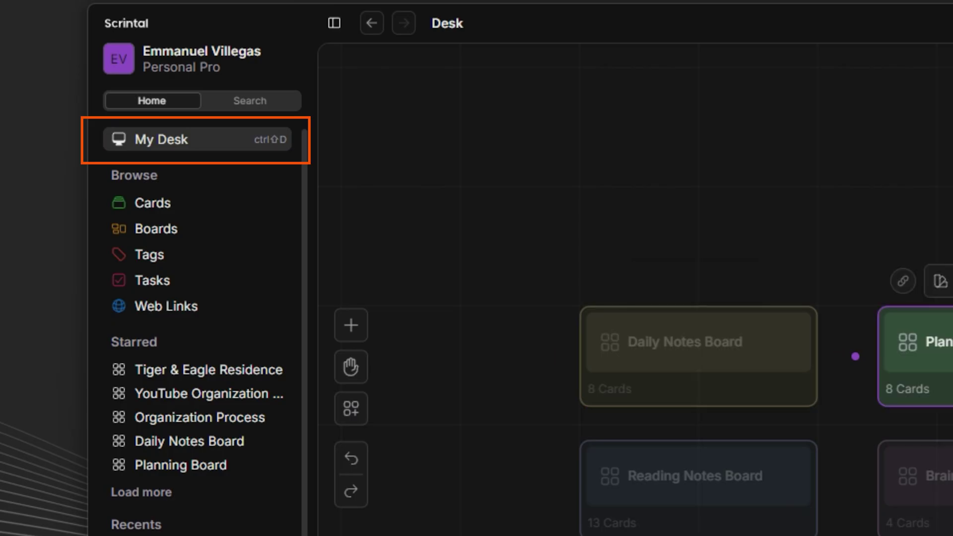
left_click(414, 285)
left_click(564, 286)
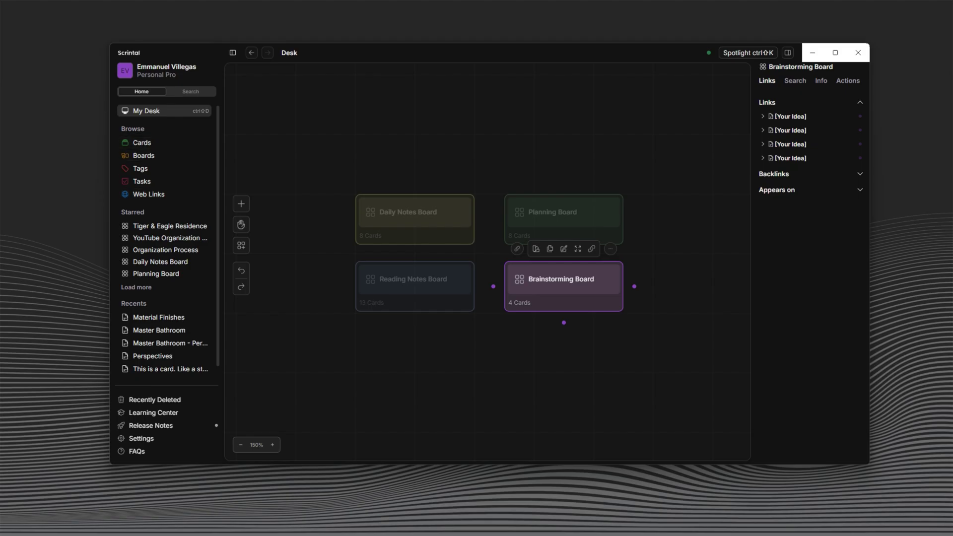
key("Escape")
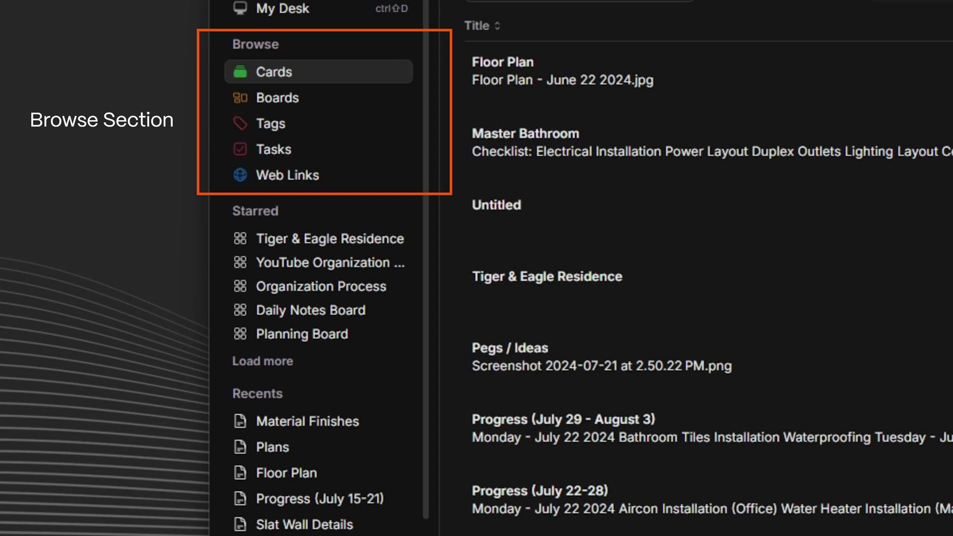
- Browse the workspace's overviews of boards, tags, tasks and web links in turn
left_click(143, 155)
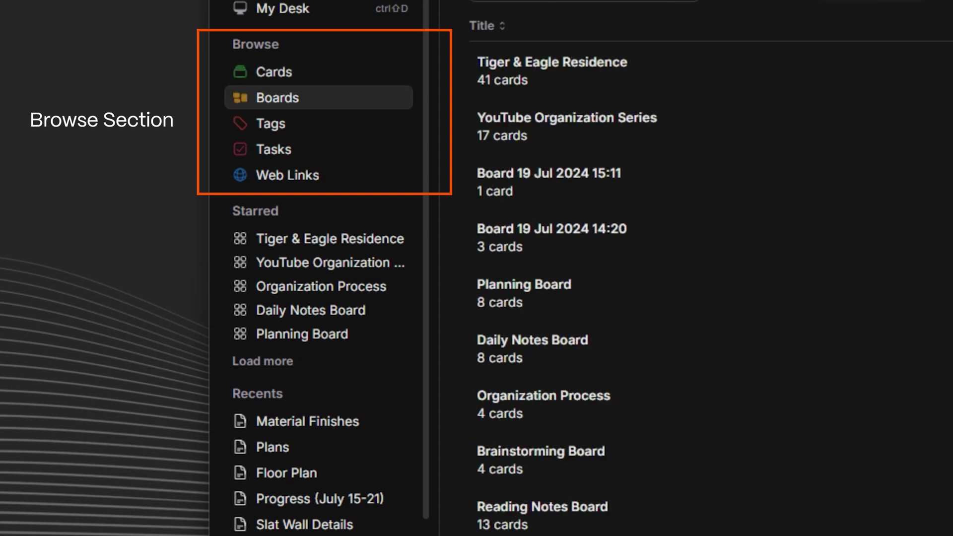
left_click(271, 123)
left_click(273, 148)
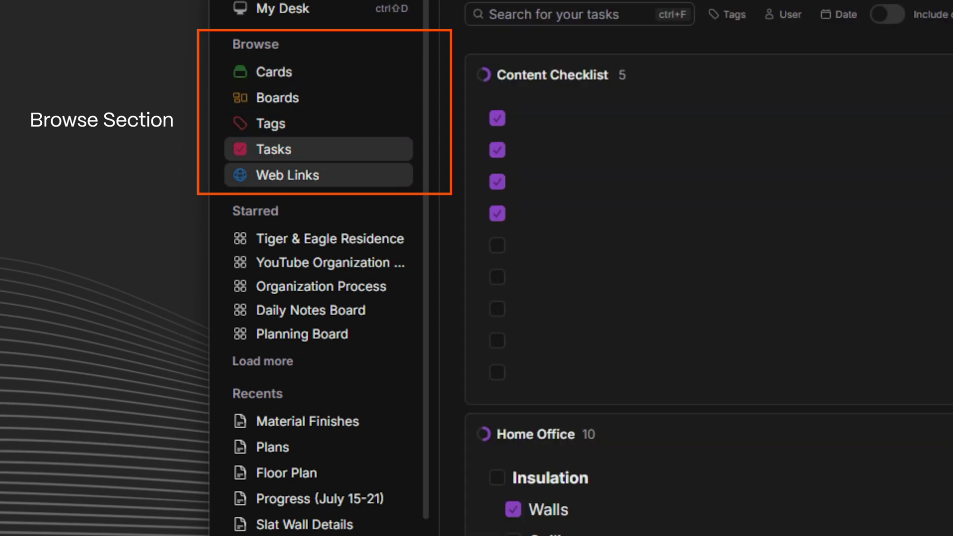
left_click(287, 175)
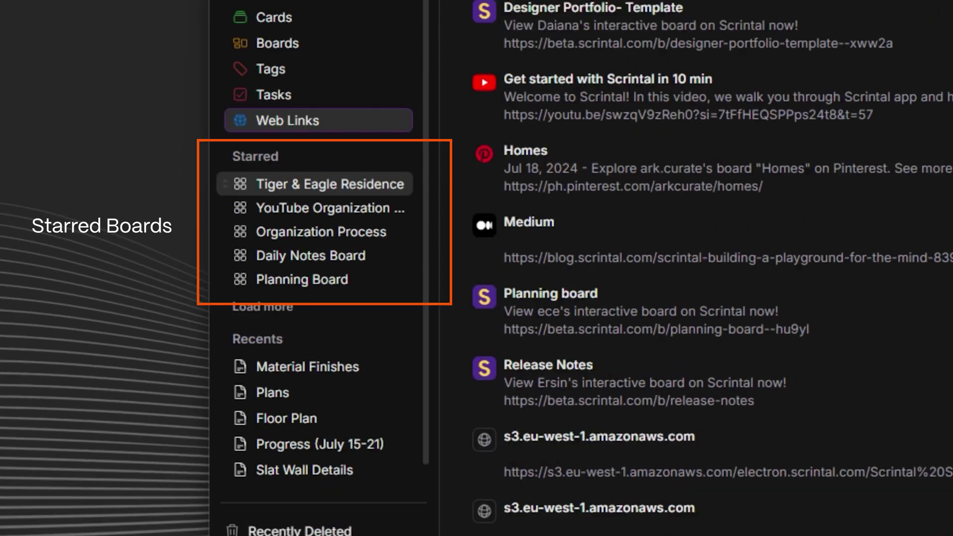
- Open the starred Tiger & Eagle Residence board and survey its layout from Project Overview to Developing Spaces
left_click(329, 238)
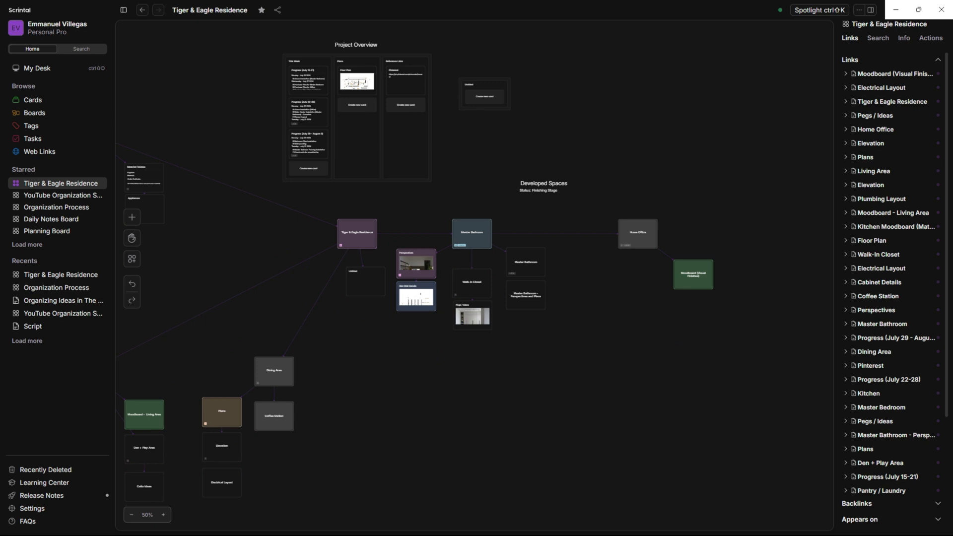
key("ctrl+minus")
key("ctrl+minus")
key("ctrl+plus")
key("ctrl+plus")
left_click_drag(317, 209, 503, 132)
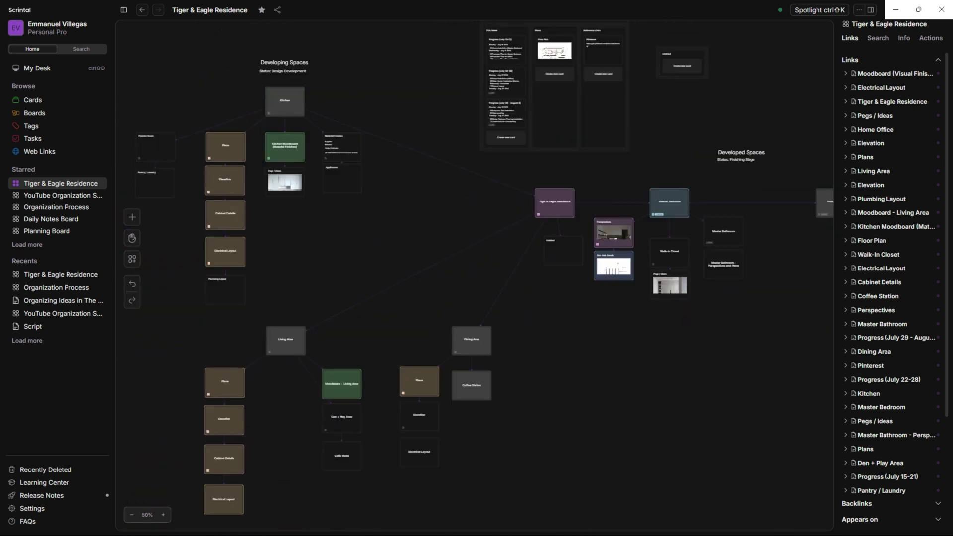
left_click_drag(546, 198, 676, 276)
scroll(474, 275, "up", 1)
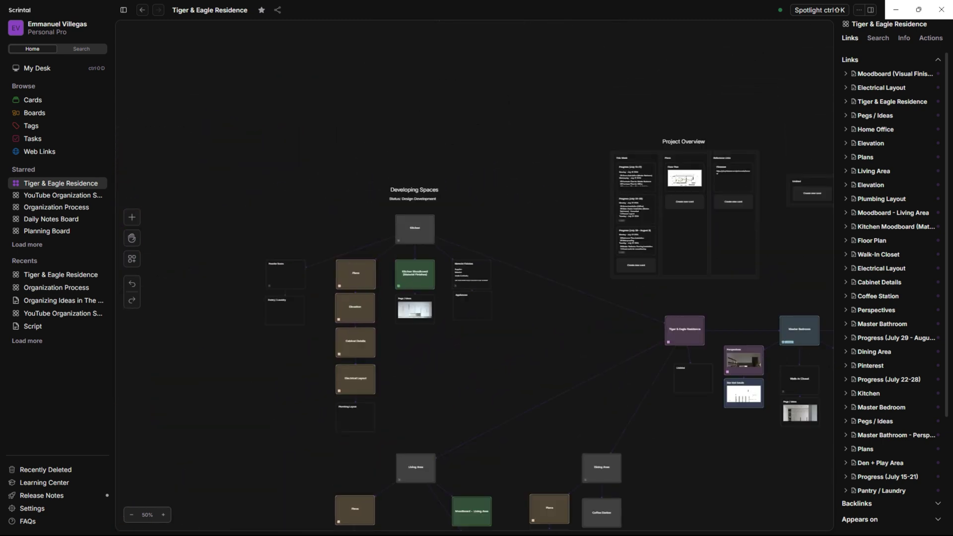
- Inspect the Kitchen, Kitchen Moodboard and Pegs / Ideas cards under Developing Spaces, leaving none selected
left_click(415, 229)
left_click(414, 274)
left_click(414, 309)
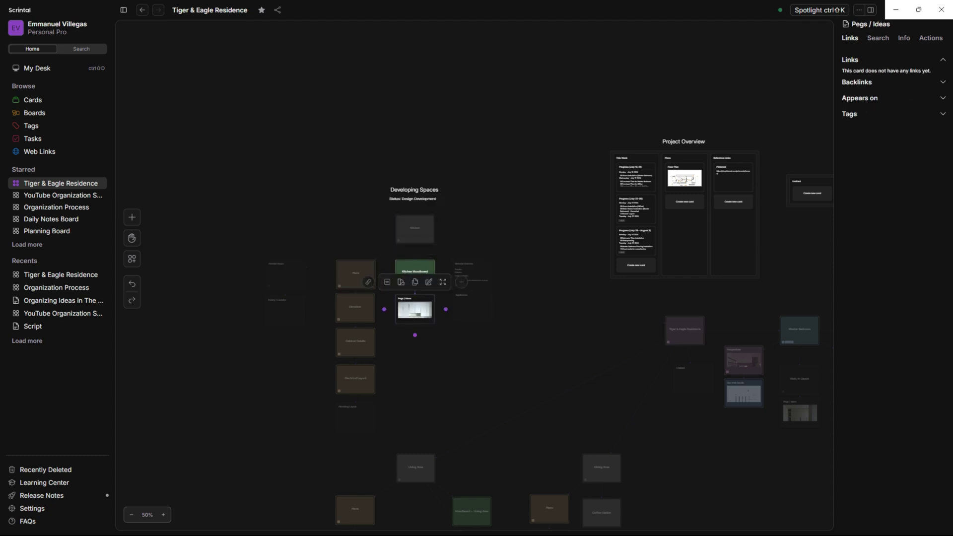
key("Escape")
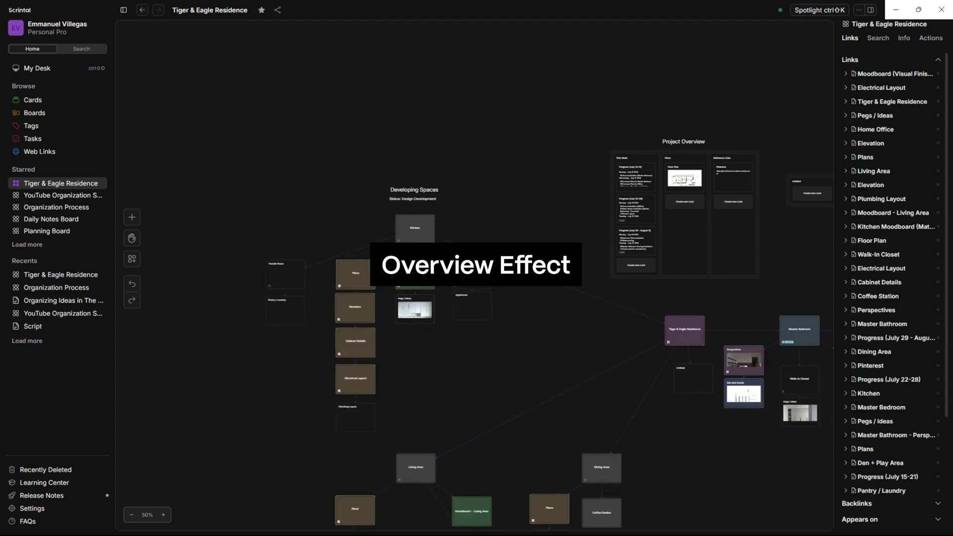
- Examine the Kitchen cards and the Developed Spaces cards up close at 100% zoom
key("ctrl+plus")
key("ctrl+plus")
scroll(474, 276, "down", 2)
scroll(474, 276, "left", 3)
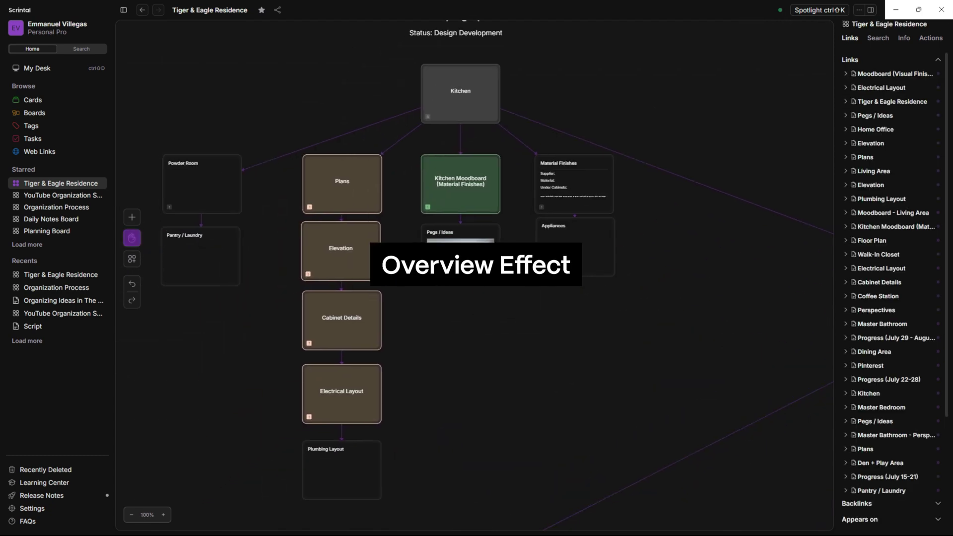
scroll(473, 275, "up", 1)
scroll(474, 276, "down", 2)
scroll(473, 275, "right", 4)
left_click_drag(794, 349, 243, 379)
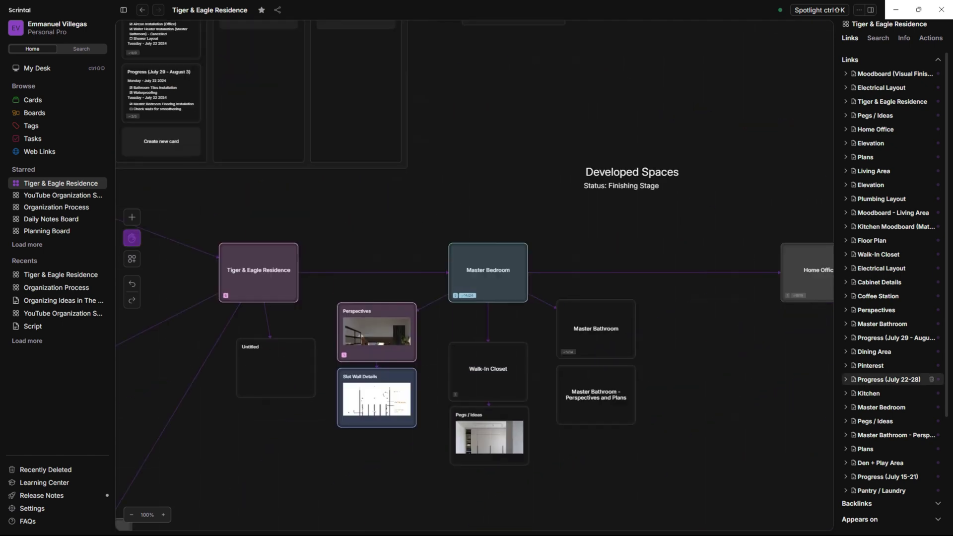
left_click_drag(794, 379, 714, 381)
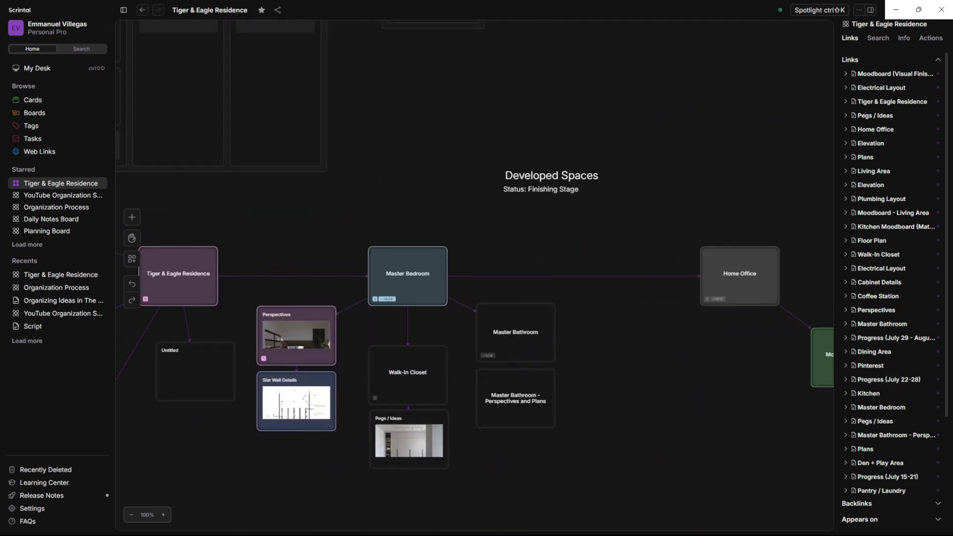
- Highlight the connections of the Master Bedroom, Tiger & Eagle Residence and Living Area cards and trace them across the board
left_click(407, 275)
left_click(178, 275)
left_click_drag(178, 276, 462, 272)
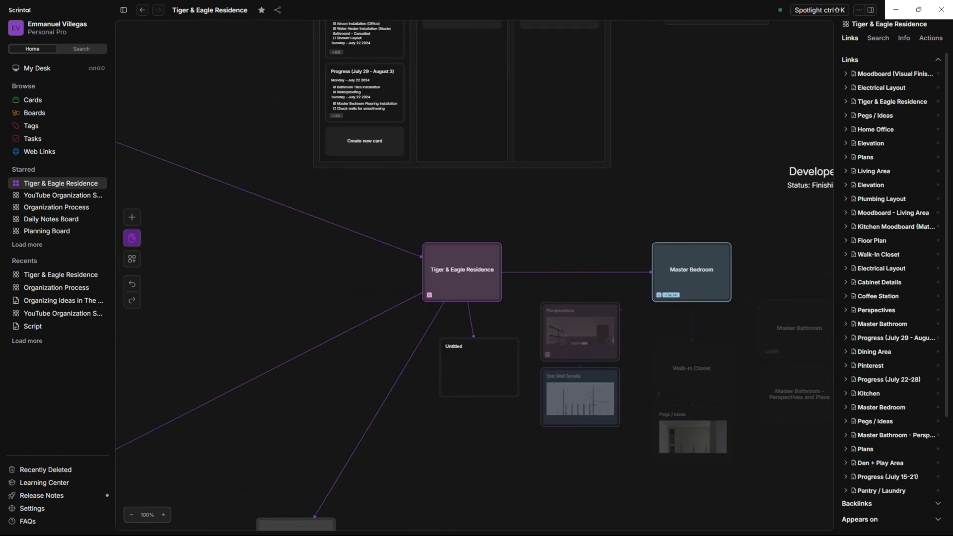
left_click_drag(348, 347, 769, 151)
scroll(474, 276, "down", 5)
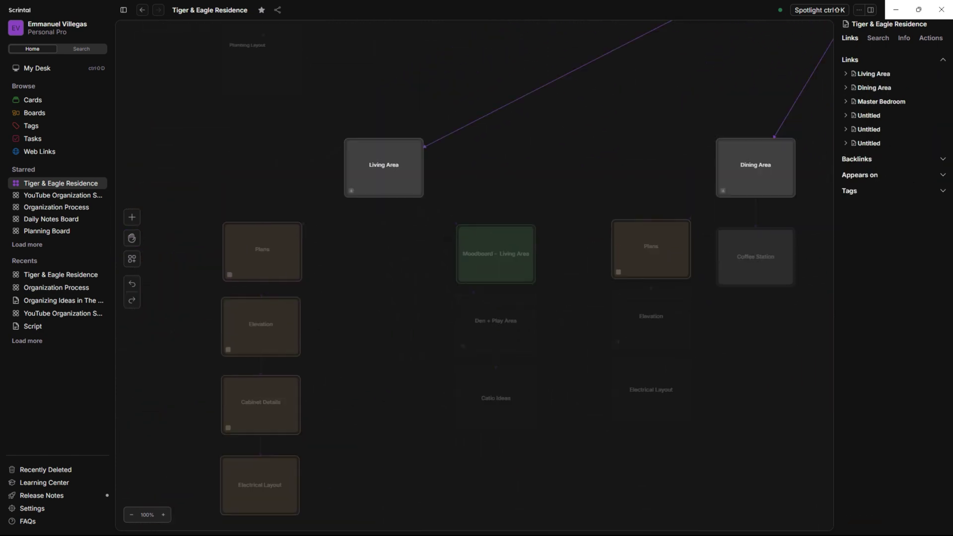
left_click(383, 167)
key("space")
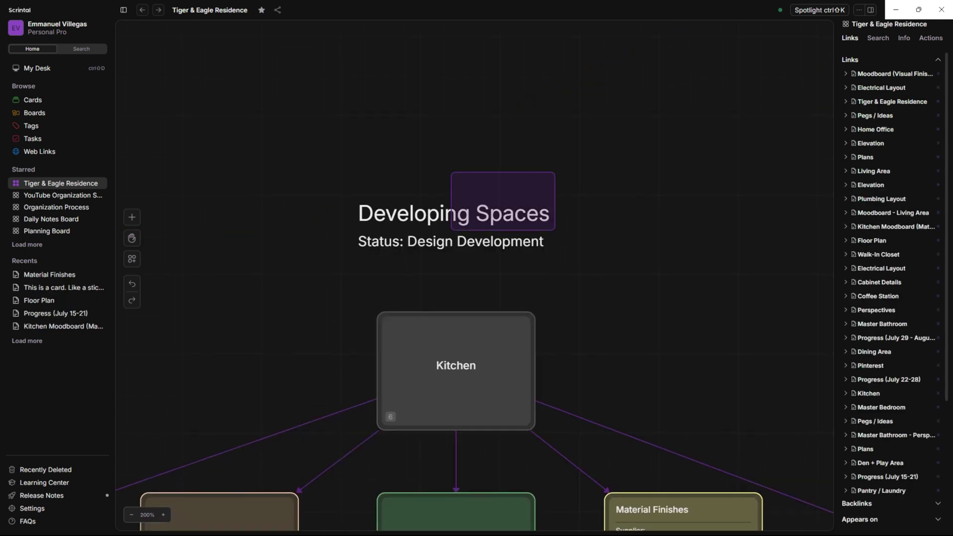
- Mark the Developing Spaces and Developed Spaces headings together with their status lines
left_click_drag(450, 229, 344, 274)
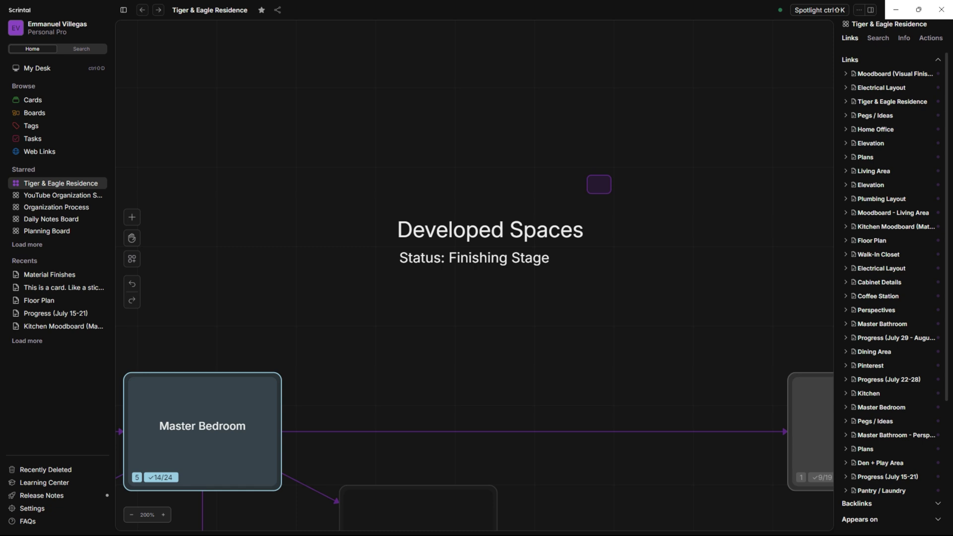
left_click_drag(587, 193, 377, 292)
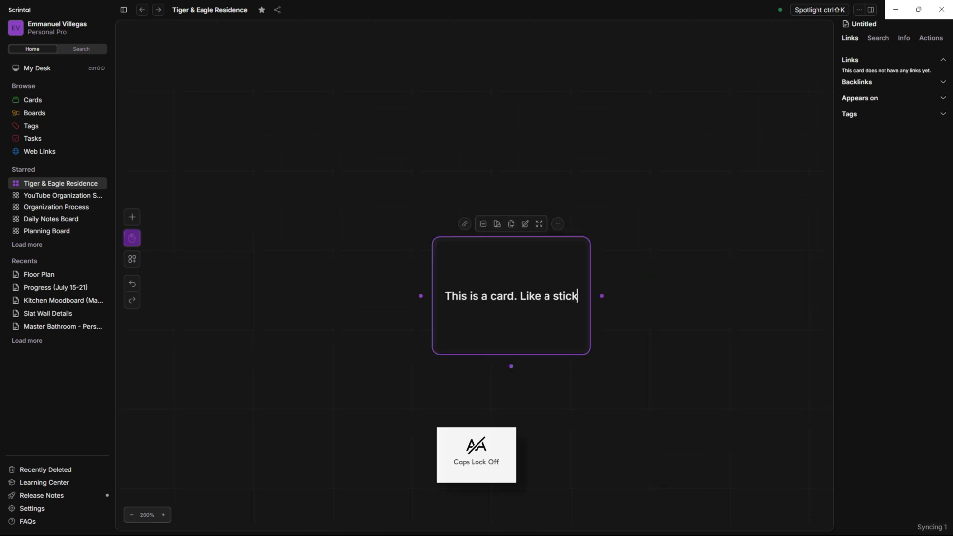
- Create a pink card titled "This is a card. Like a sticky note!" containing the text "Put some details inside this card."
type("nside this")
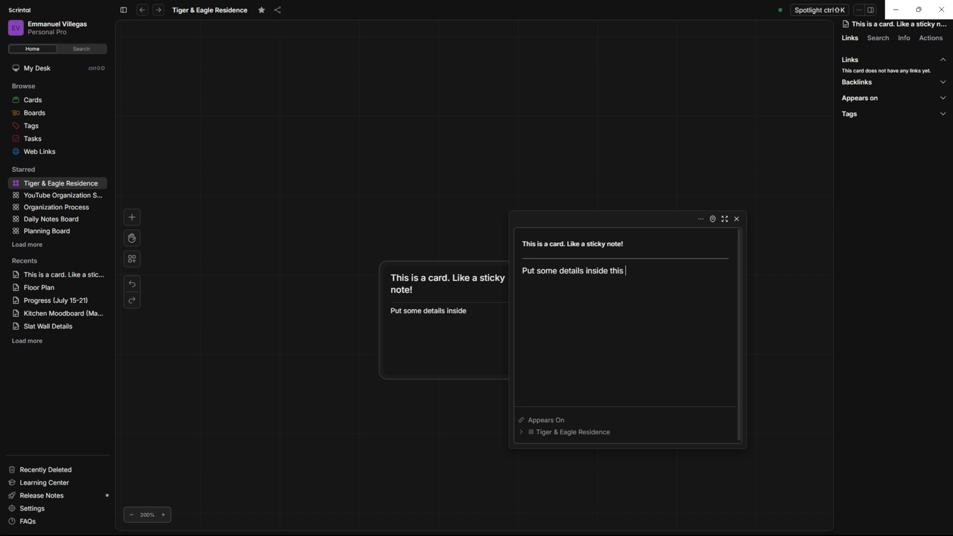
type(".")
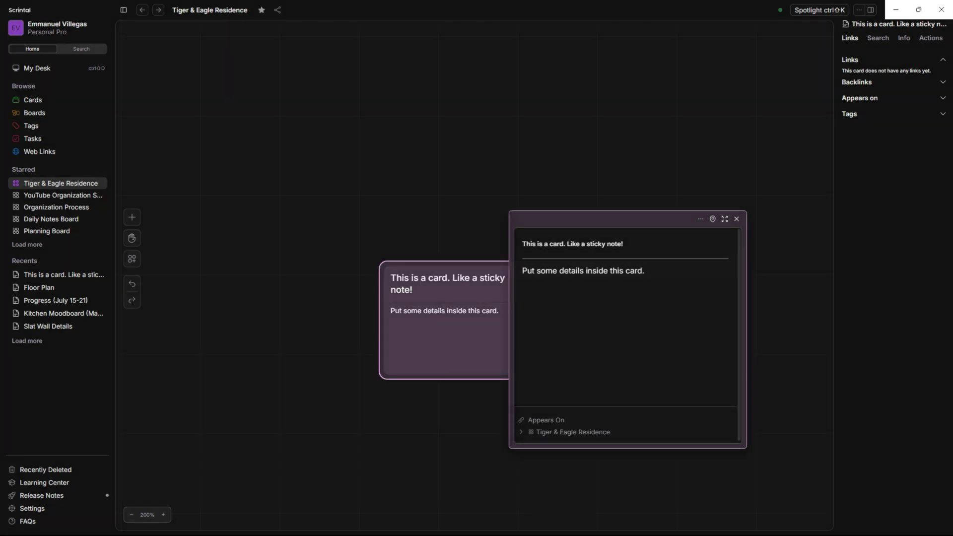
left_click(566, 308)
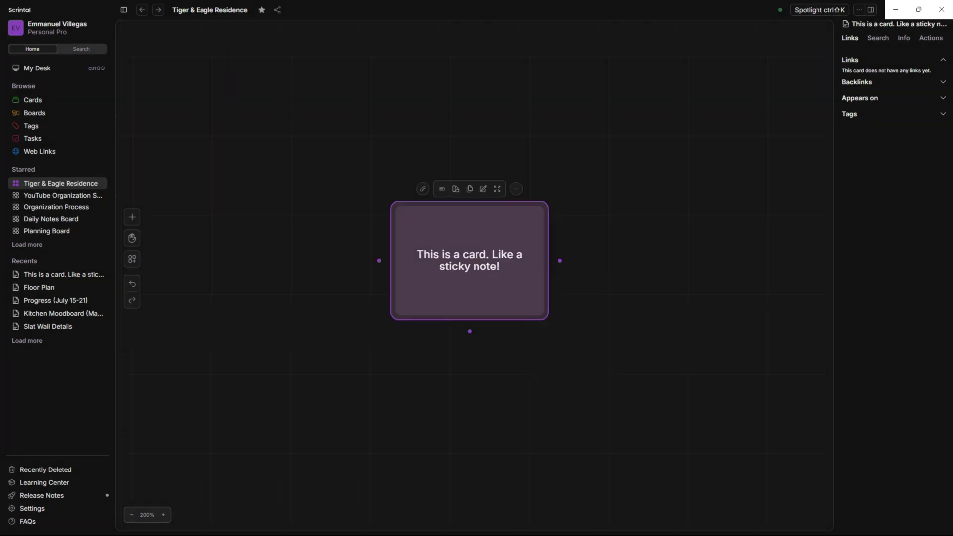
key("Escape")
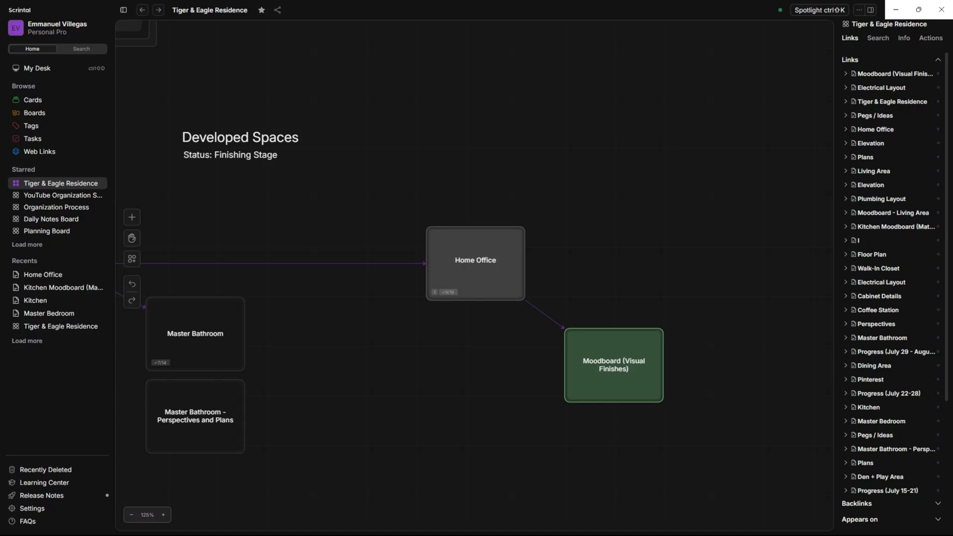
- Open the Home Office card in a window and read through its task checklist
left_click(475, 262)
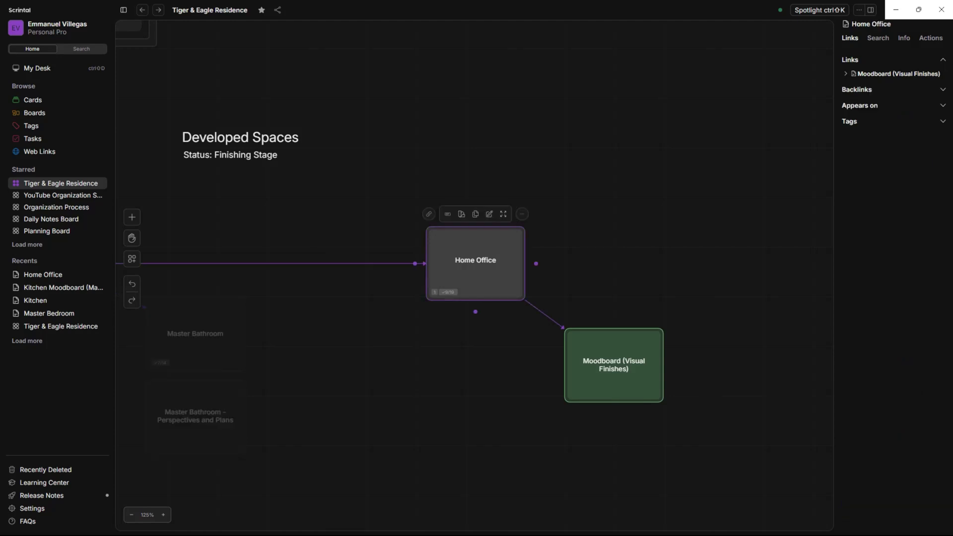
double_click(475, 263)
scroll(608, 297, "down", 5)
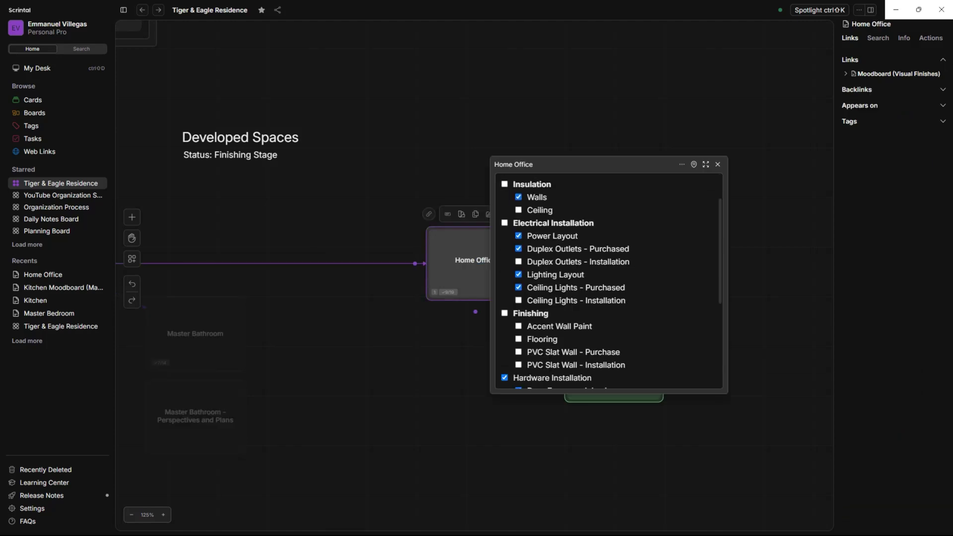
scroll(608, 298, "up", 3)
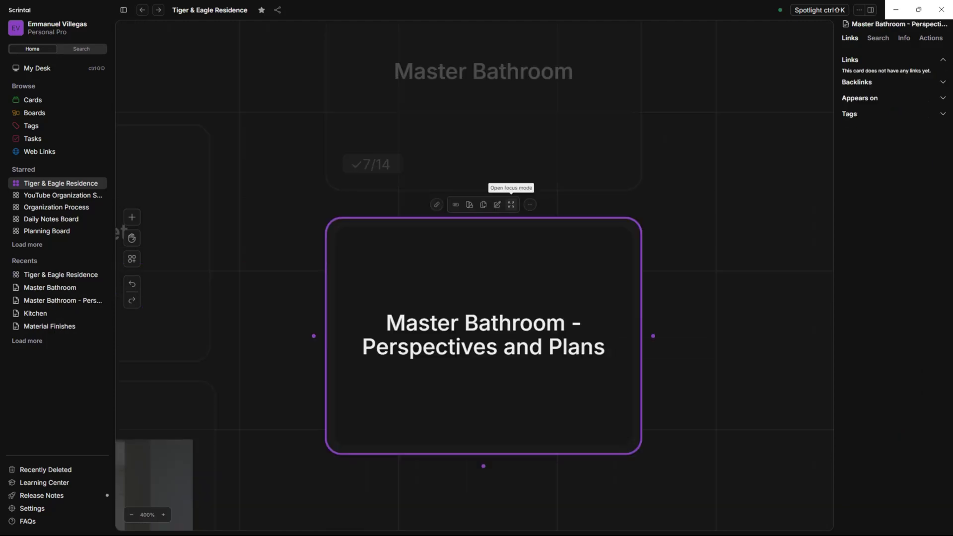
- Open the Master Bathroom - Perspectives and Plans card in focus mode and look through its images
left_click(511, 204)
scroll(471, 268, "down", 5)
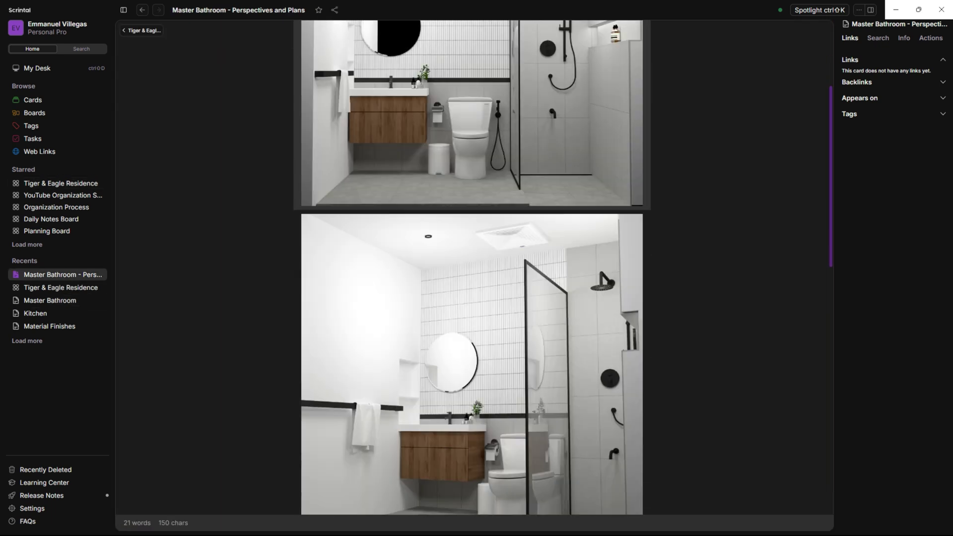
scroll(472, 268, "down", 10)
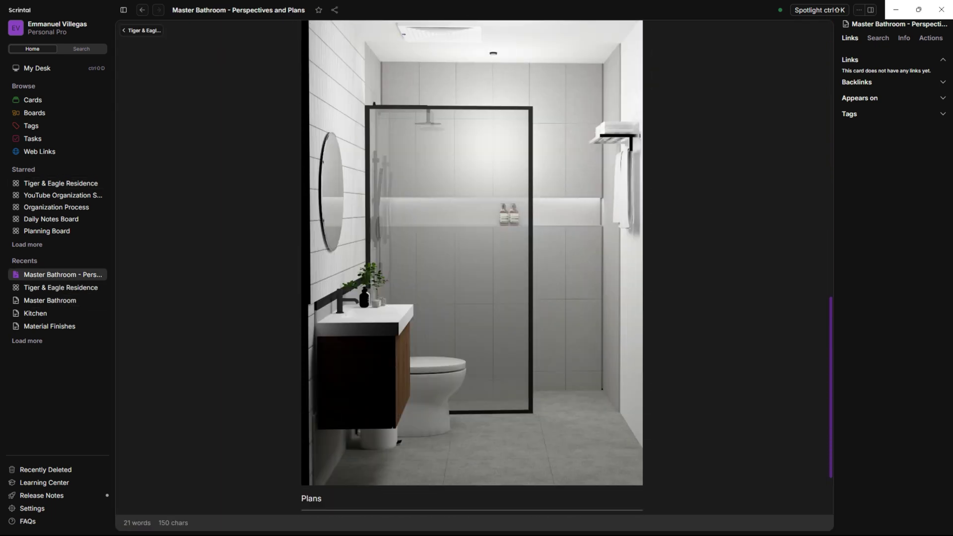
scroll(471, 268, "up", 8)
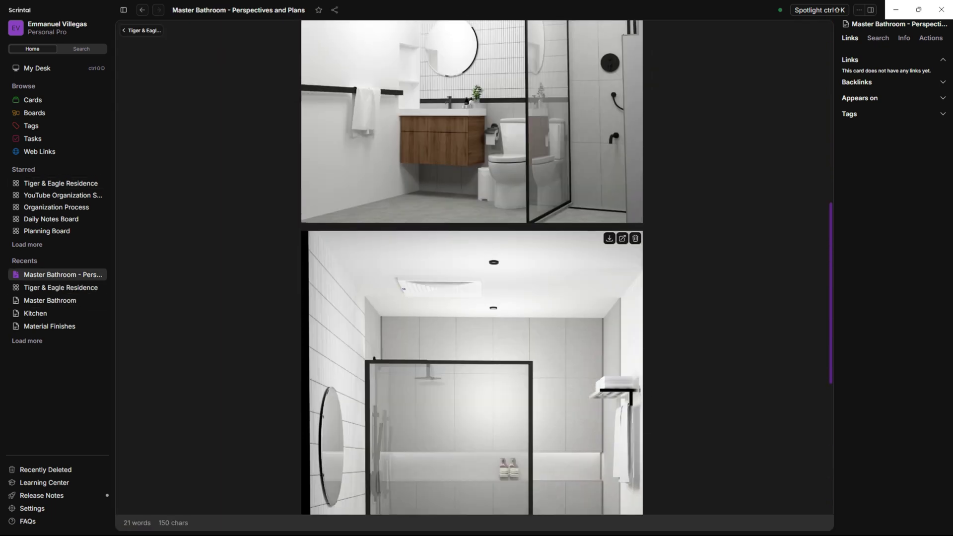
scroll(471, 268, "up", 5)
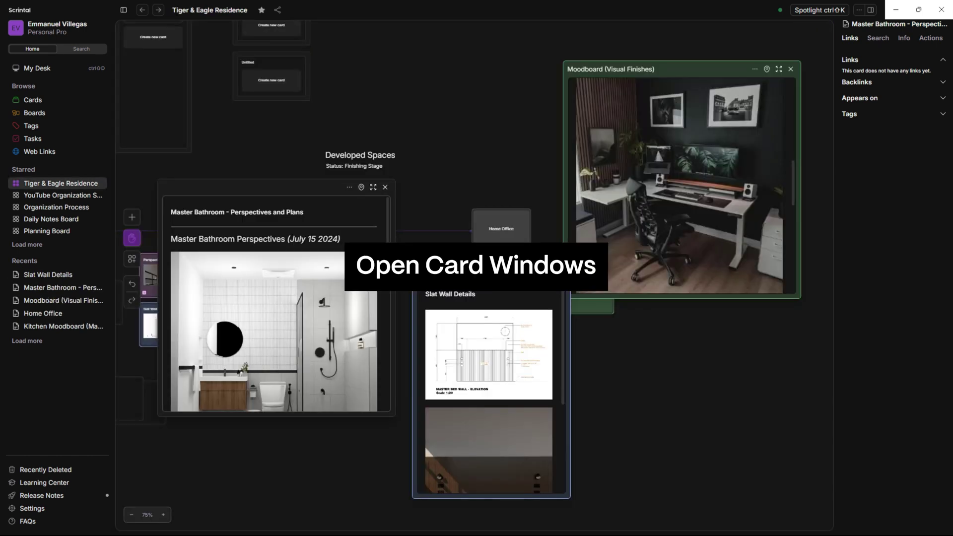
- Look through the Moodboard (Visual Finishes) images and the surrounding board while keeping the other card windows open
scroll(447, 173, "right", 1)
scroll(446, 173, "down", 2)
scroll(678, 185, "up", 2)
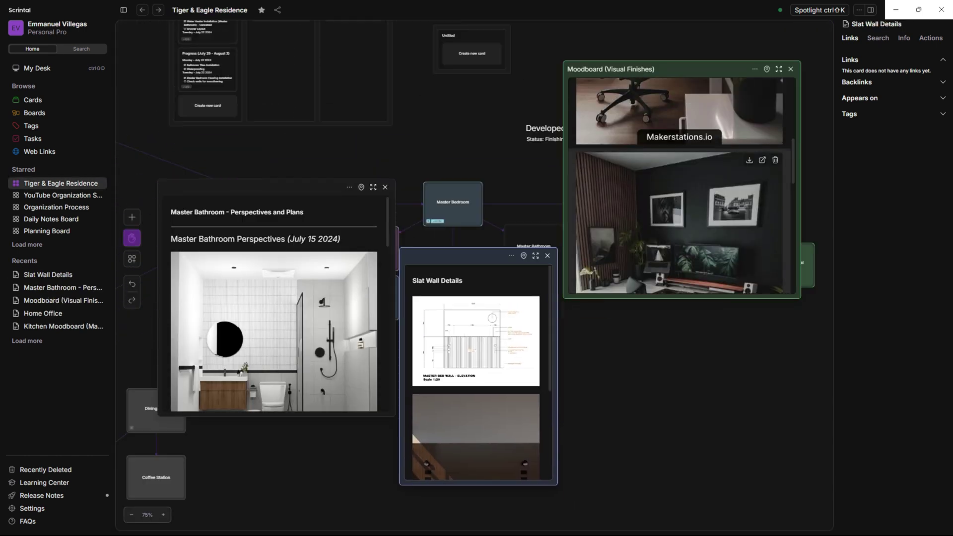
scroll(442, 202, "up", 3)
scroll(443, 202, "down", 5)
scroll(442, 202, "right", 8)
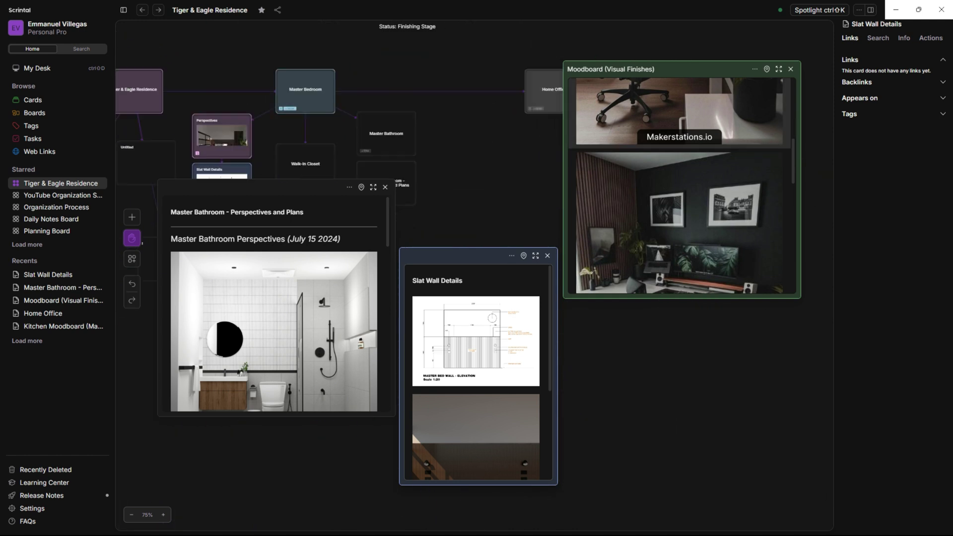
- Look over the Developed Spaces area of the board and browse the Moodboard (Visual Finishes) images back to the first one
scroll(443, 202, "left", 2)
scroll(442, 202, "up", 2)
scroll(679, 185, "down", 4)
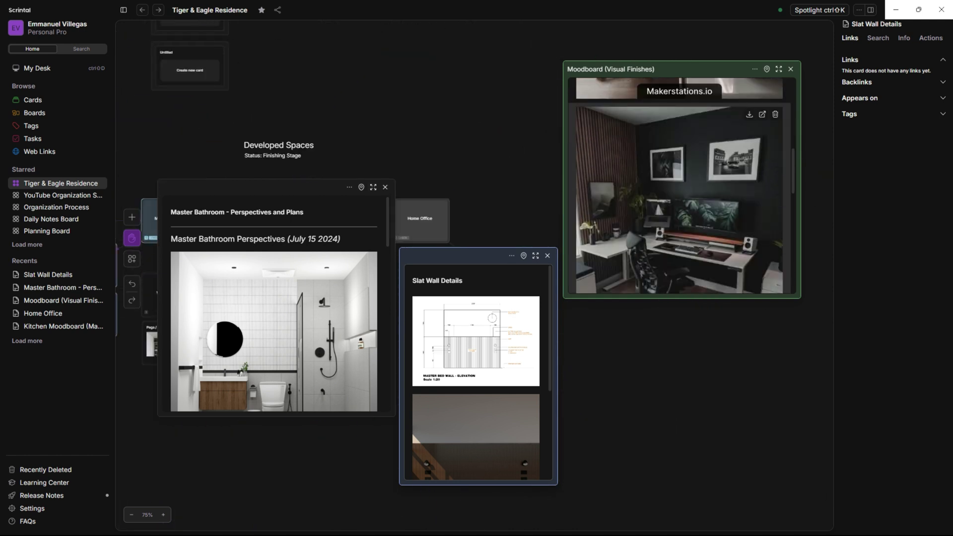
scroll(680, 186, "down", 2)
scroll(679, 186, "up", 10)
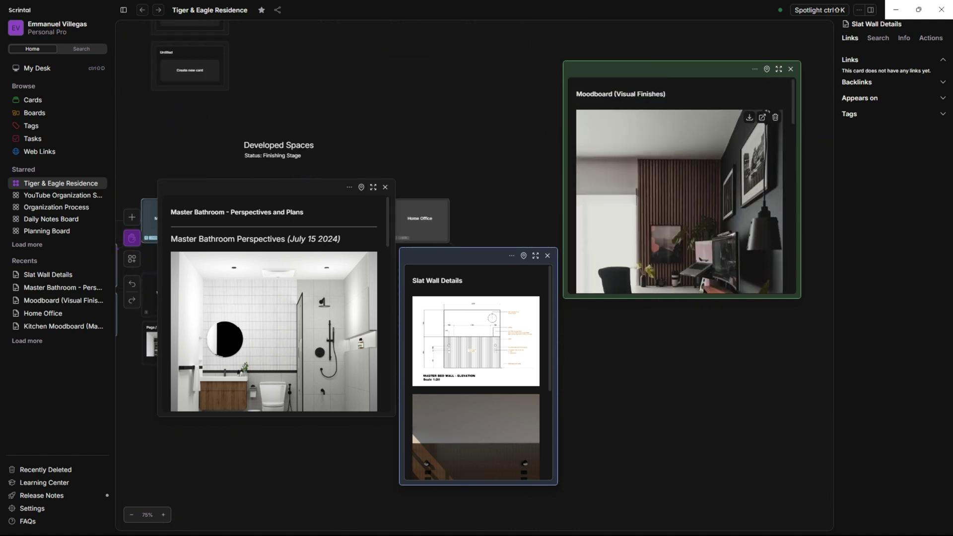
- Narrow the Master Bathroom - Perspectives and Plans window, place the Slat Wall Details window beside it, and look through both
left_click_drag(395, 298, 363, 298)
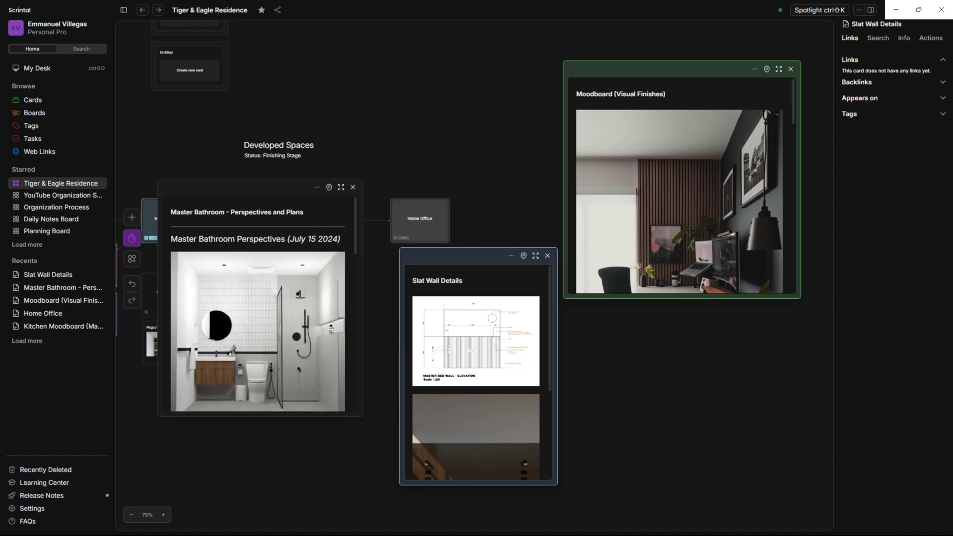
scroll(258, 303, "down", 6)
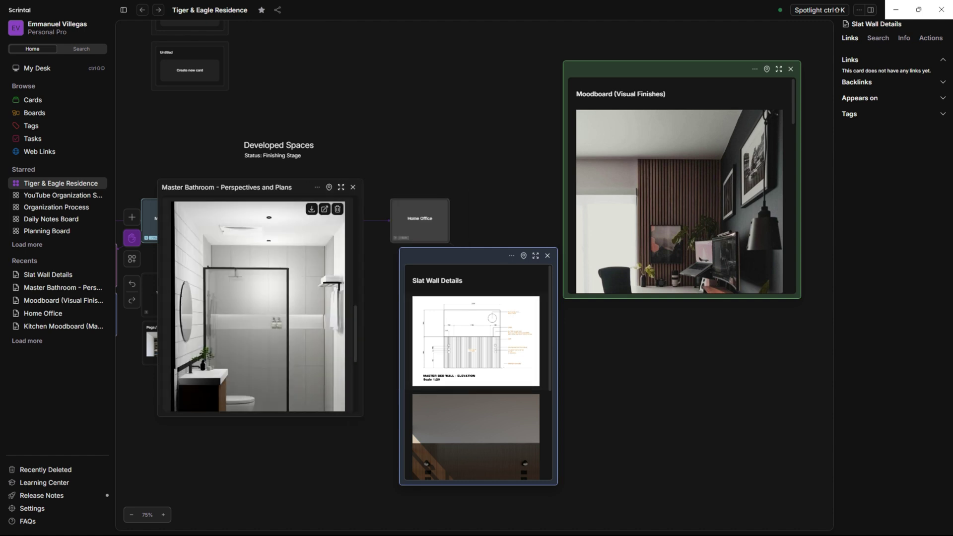
scroll(257, 304, "up", 3)
left_click_drag(455, 255, 430, 191)
scroll(452, 308, "down", 4)
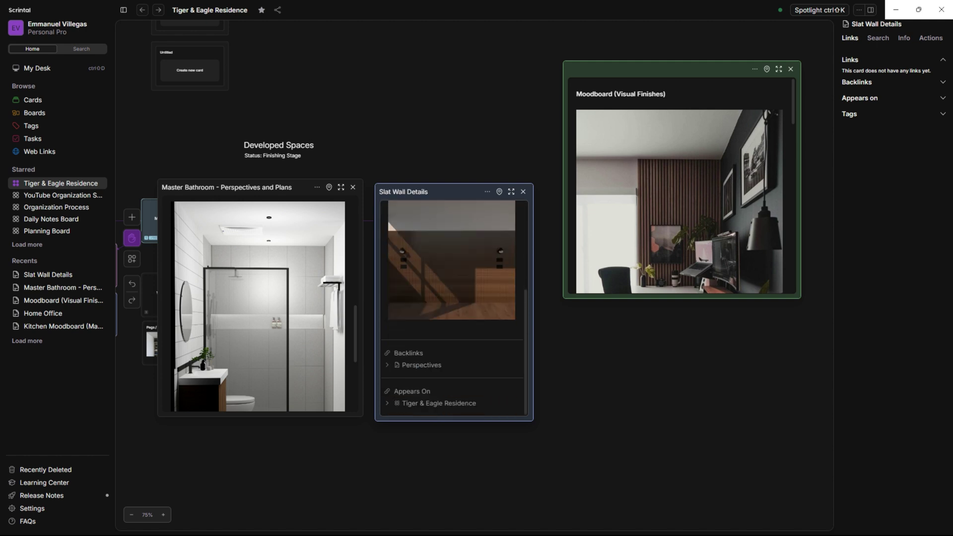
scroll(452, 308, "up", 4)
left_click_drag(446, 129, 623, 205)
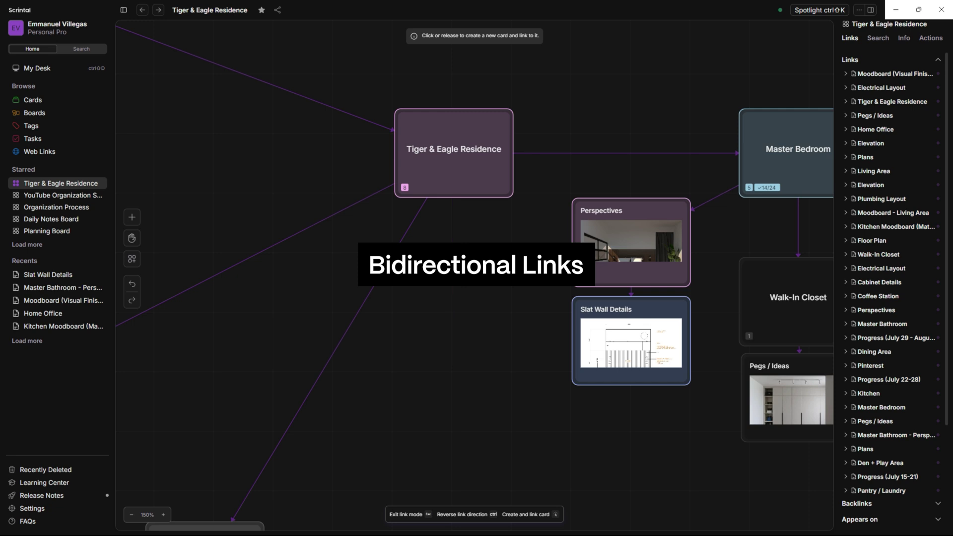
- Create a new card titled "Idea 1" linked from the Tiger & Eagle Residence card, directly below it
left_click(454, 361)
key("Caps_Lock")
type("I")
key("Caps_Lock")
type("dea 1")
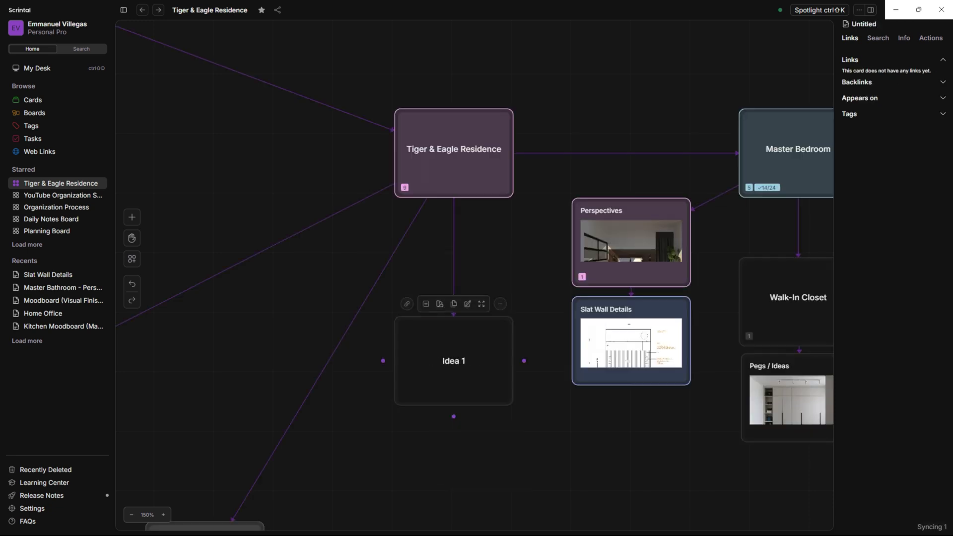
key("Escape")
- Highlight the linked cards of the Kitchen card and of the Kitchen Moodboard (Material Finishes) card
left_click_drag(474, 422, 506, 391)
scroll(474, 276, "up", 1)
left_click(408, 298)
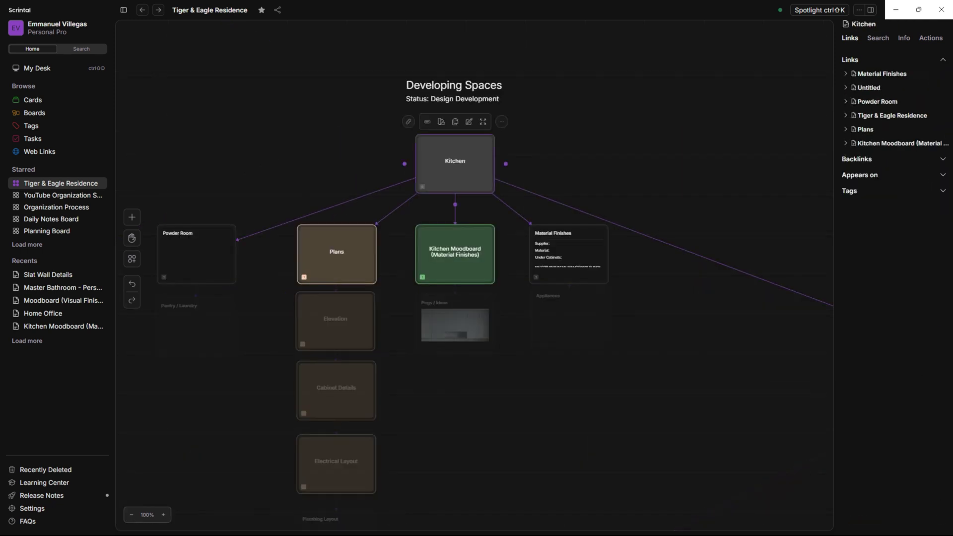
left_click(455, 253)
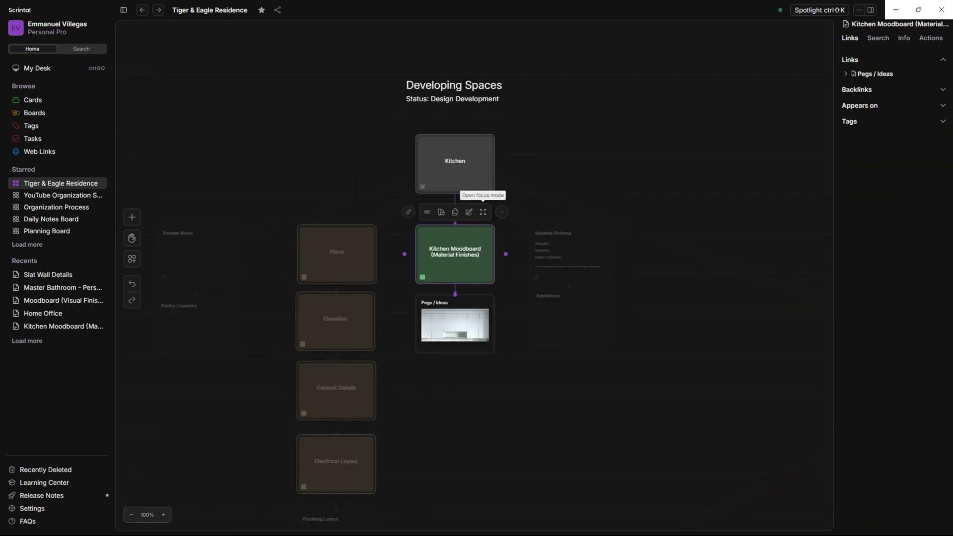
- Open the Kitchen Moodboard (Material Finishes) card in a window and look through all its material images
left_click(482, 212)
scroll(587, 287, "down", 5)
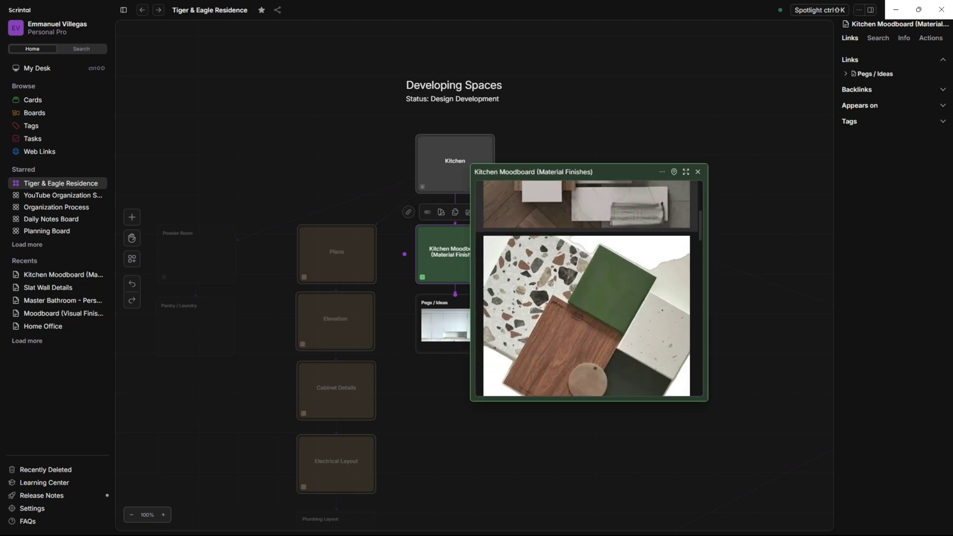
scroll(587, 288, "down", 8)
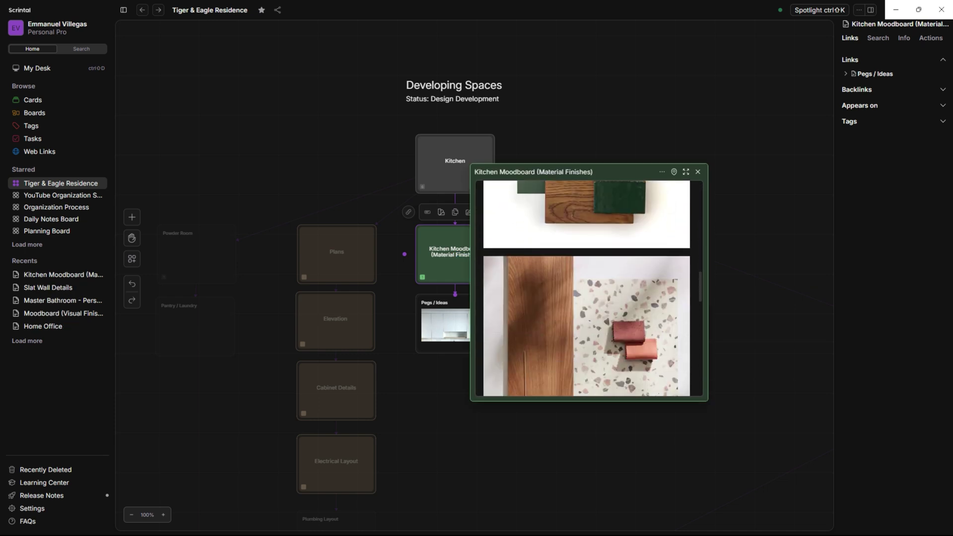
scroll(587, 288, "down", 8)
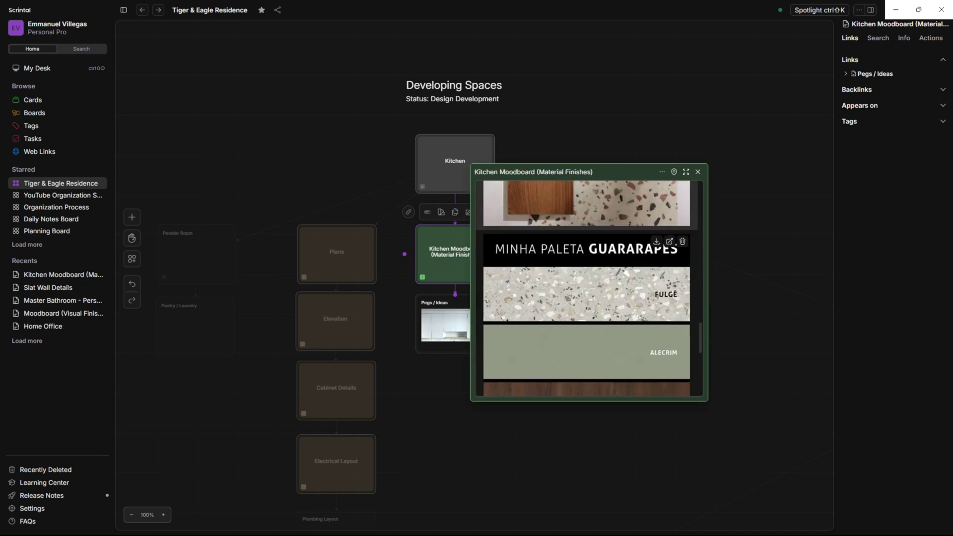
scroll(587, 287, "down", 3)
scroll(587, 288, "up", 20)
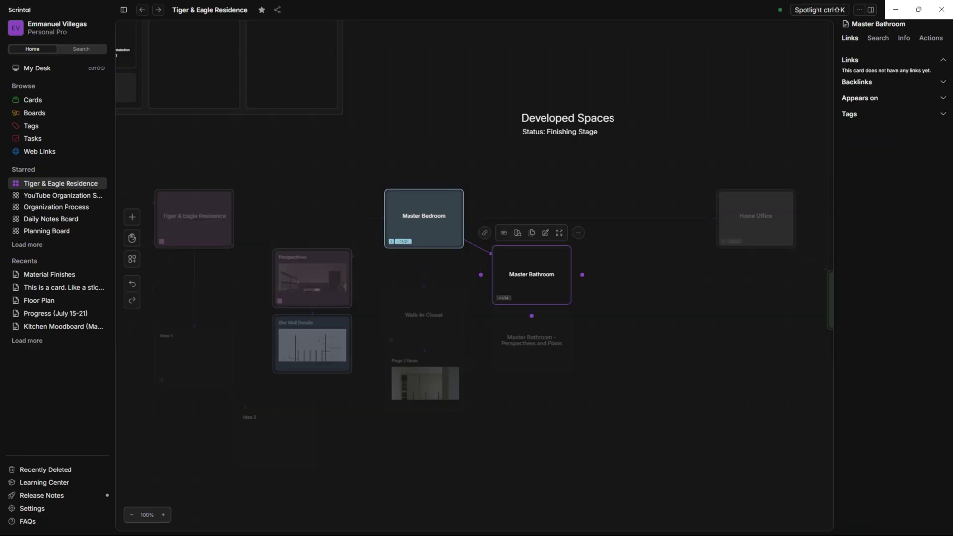
- Open the Perspectives card under Master Bedroom in a window and move it clear of the Master Bathroom cards
left_click(312, 277)
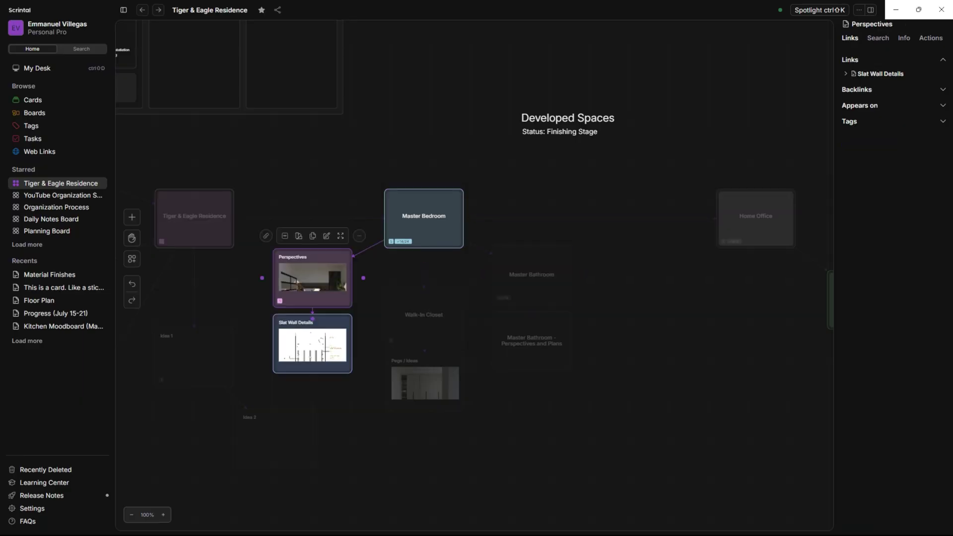
double_click(312, 278)
left_click_drag(426, 173, 265, 162)
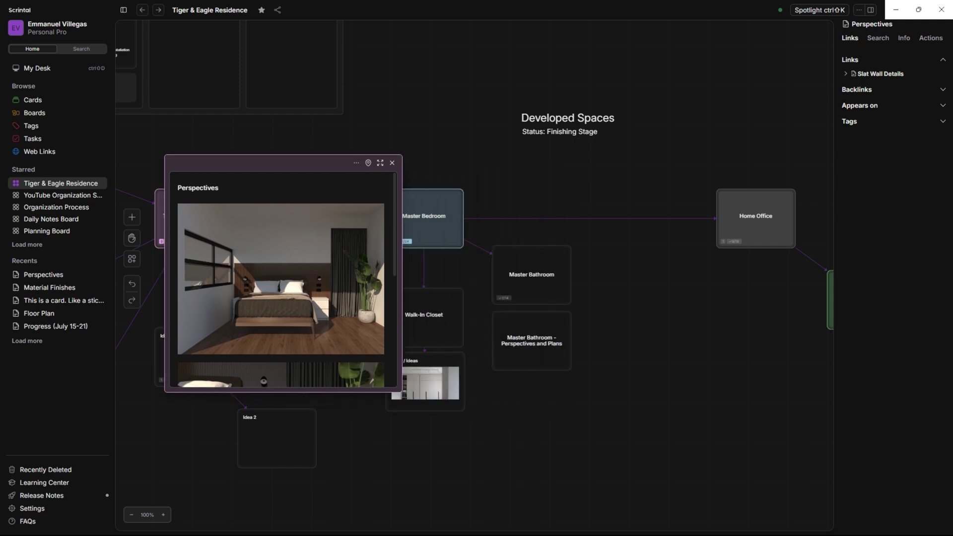
- Open the Master Bathroom - Perspectives and Plans card beside the Perspectives window, enlarge it, and view its images and plans
double_click(531, 340)
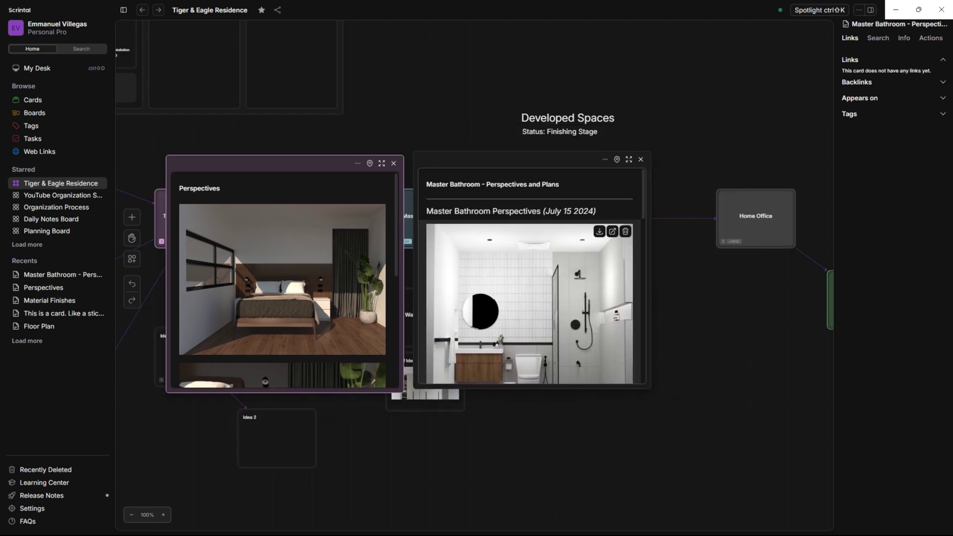
left_click_drag(648, 387, 677, 503)
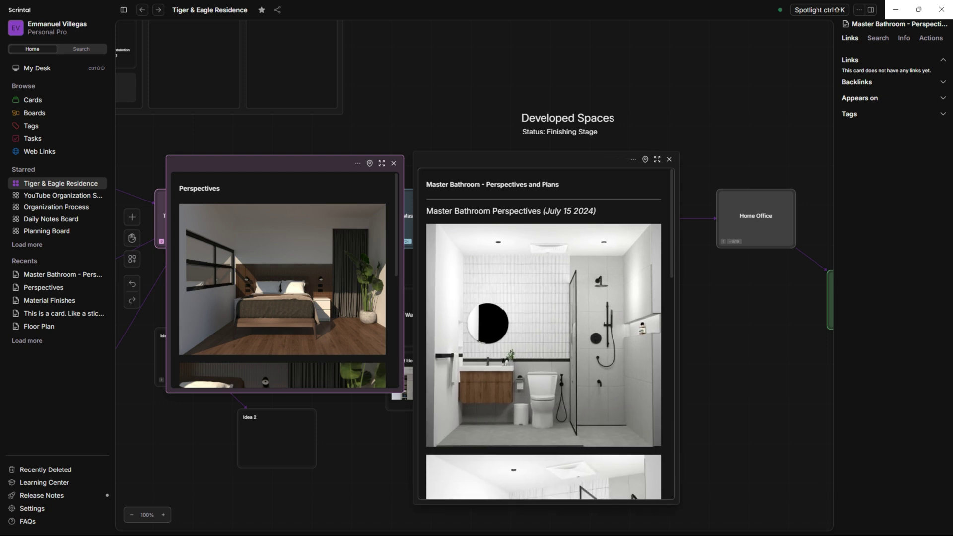
scroll(545, 333, "down", 10)
scroll(545, 333, "down", 3)
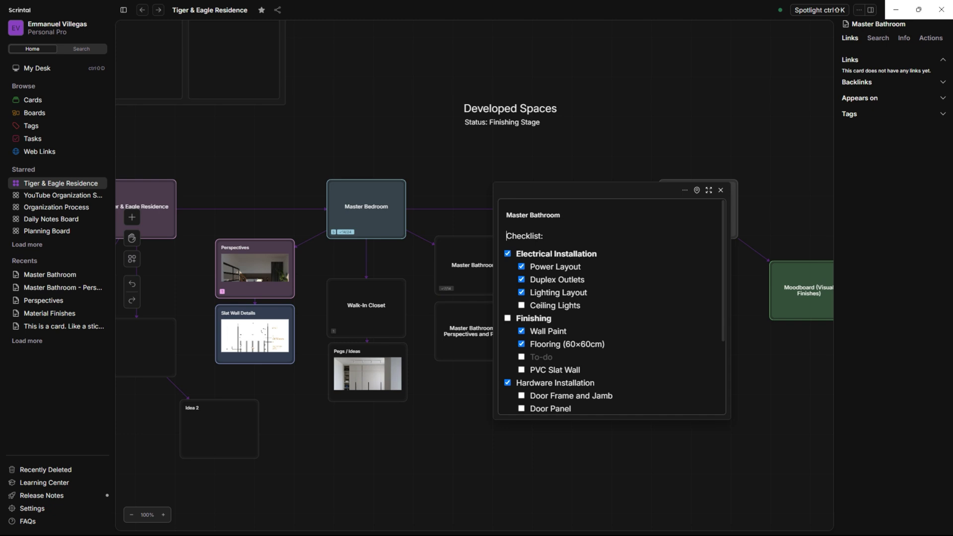
- Read through the Master Bathroom card's checklist and close its window
scroll(611, 306, "down", 2)
scroll(611, 306, "up", 2)
key("Escape")
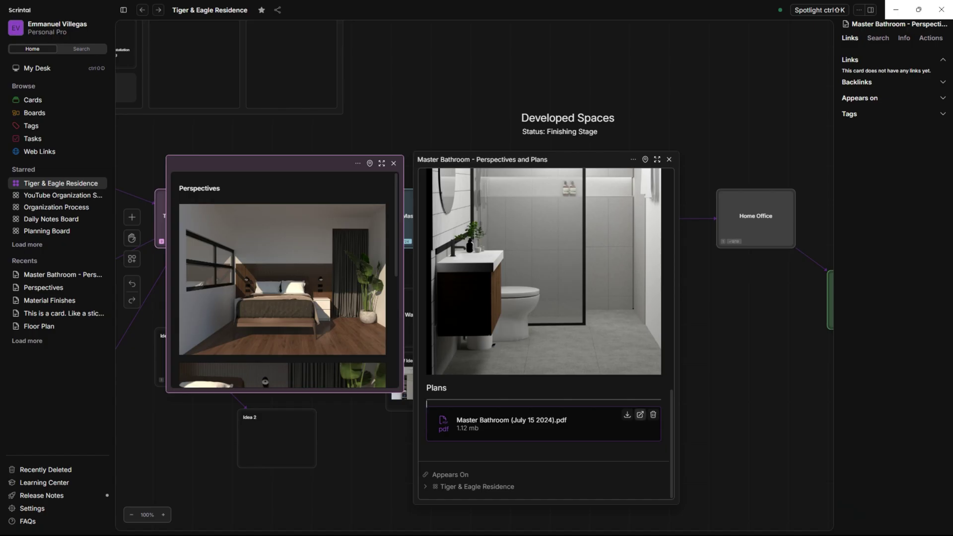
- Open the attached Master Bathroom (July 15 2024).pdf in its own window, reposition it, and look through the plan and elevation pages
left_click(639, 414)
scroll(712, 415, "down", 3)
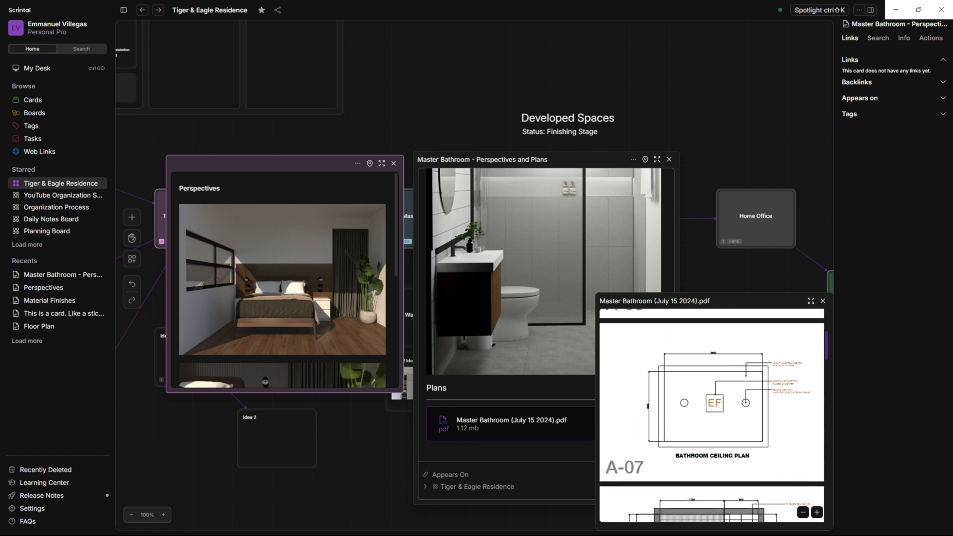
left_click_drag(711, 301, 624, 49)
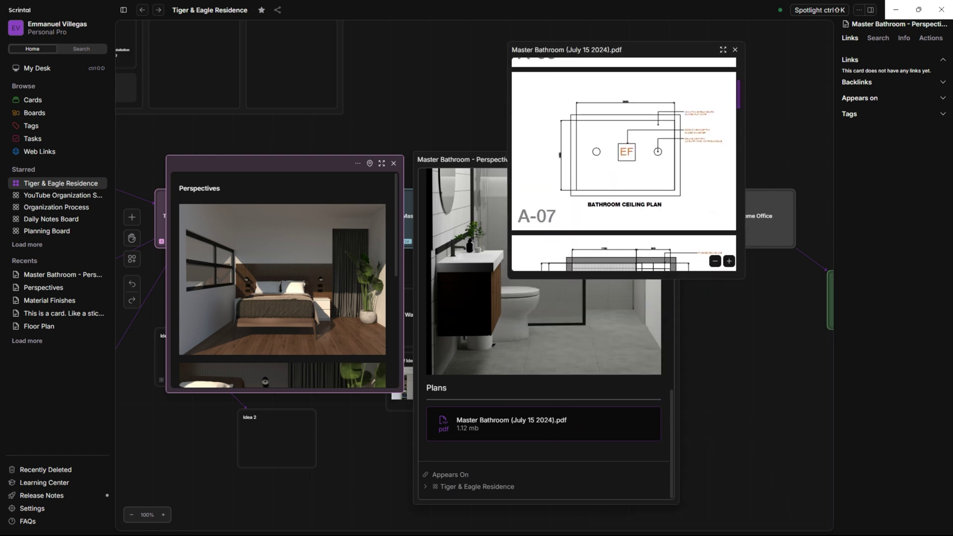
scroll(623, 164, "down", 3)
scroll(623, 164, "up", 2)
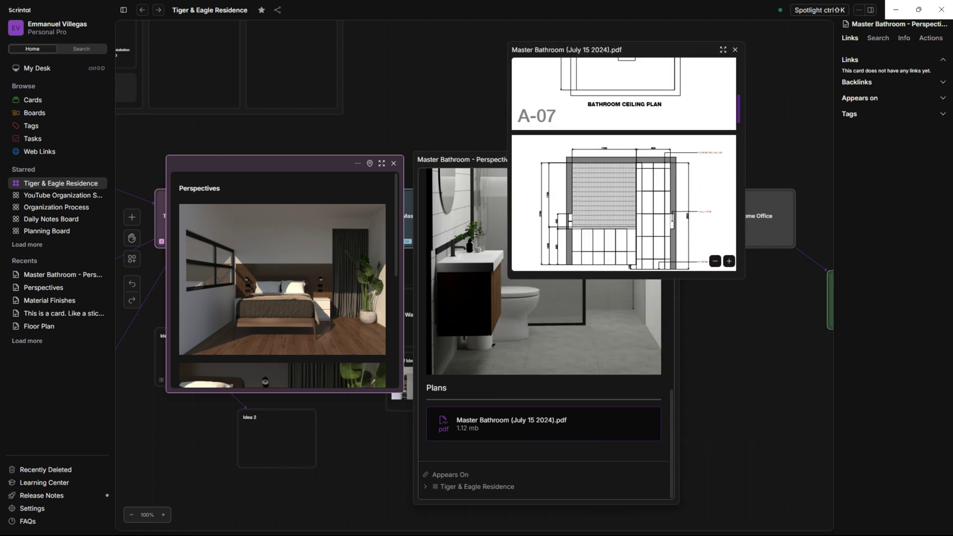
scroll(624, 164, "down", 2)
scroll(623, 164, "down", 4)
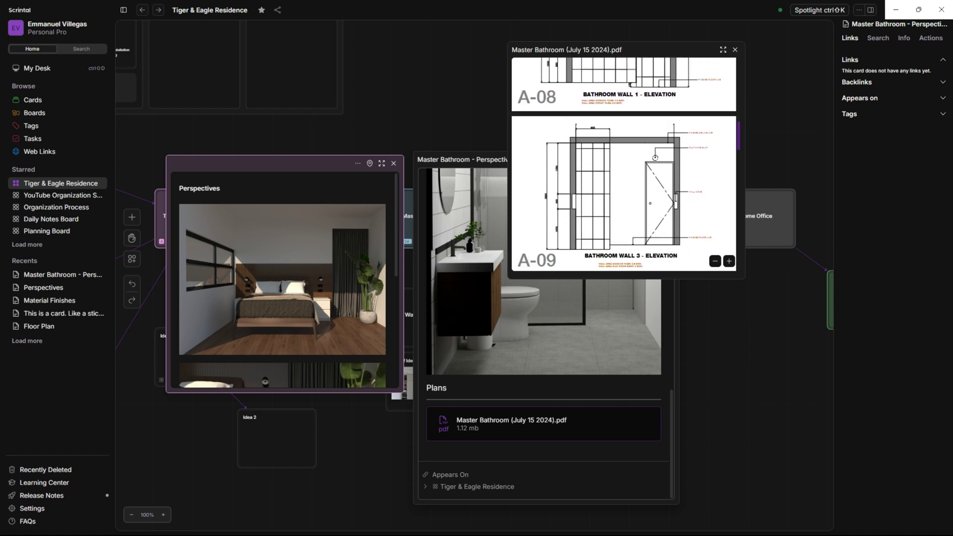
scroll(623, 163, "down", 5)
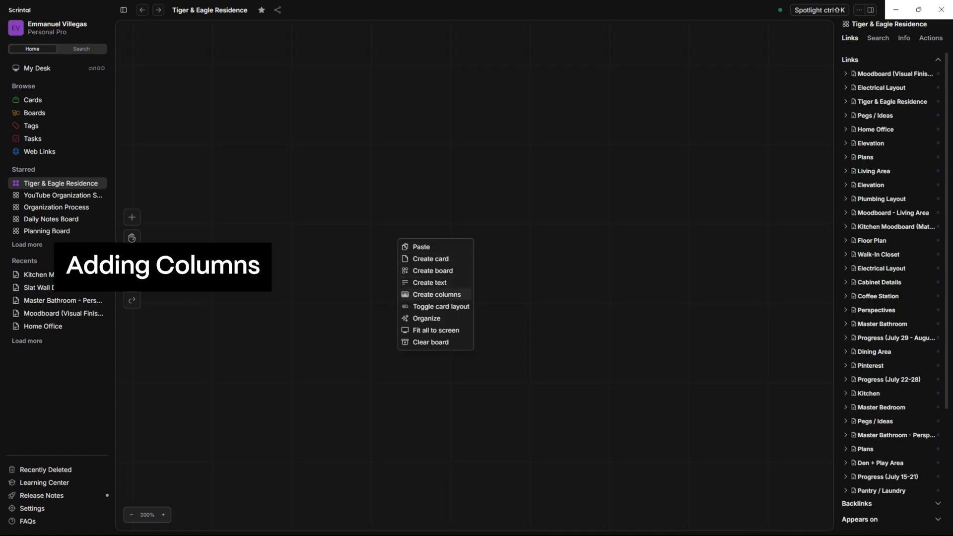
- Create a new set of columns on an empty area of the board
left_click(436, 294)
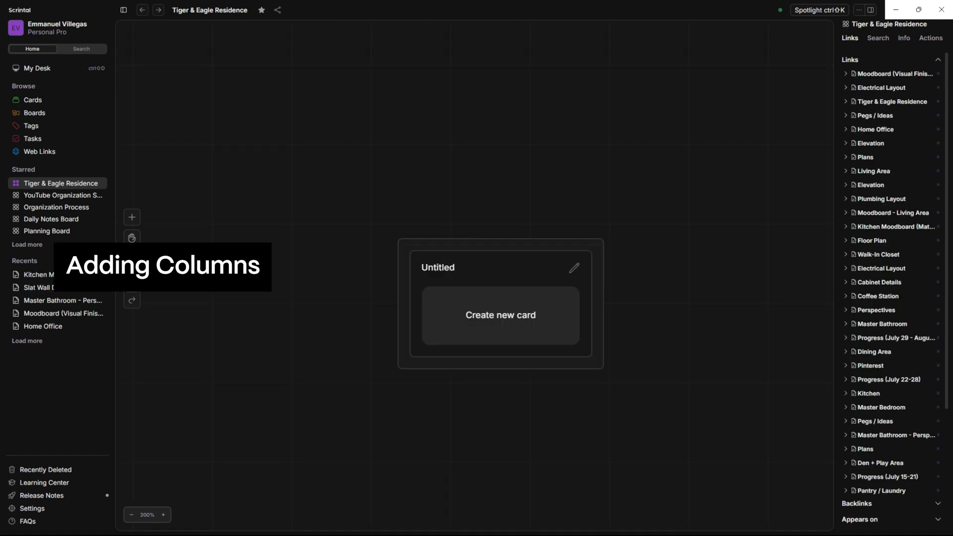
left_click_drag(501, 322, 438, 237)
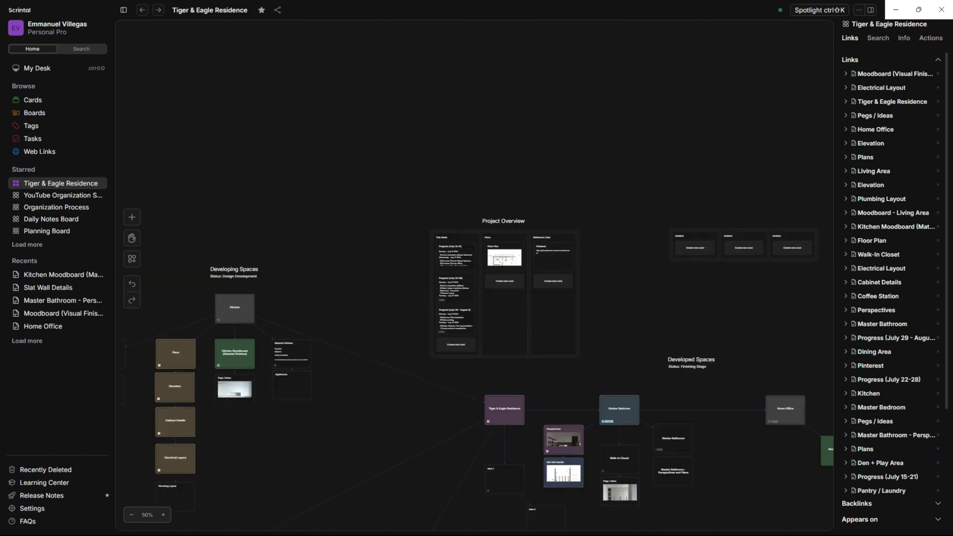
- Examine the Project Overview columns for This Week, Plans and Reference Links up close
left_click_drag(635, 188, 392, 379)
key("ctrl+plus")
key("ctrl+plus")
key("ctrl+plus")
key("ctrl+plus")
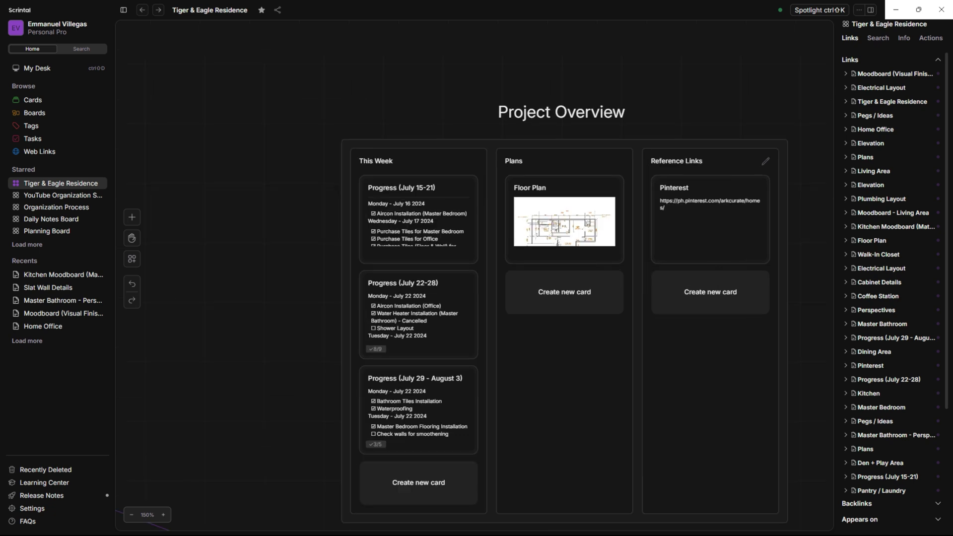
left_click_drag(709, 377, 646, 403)
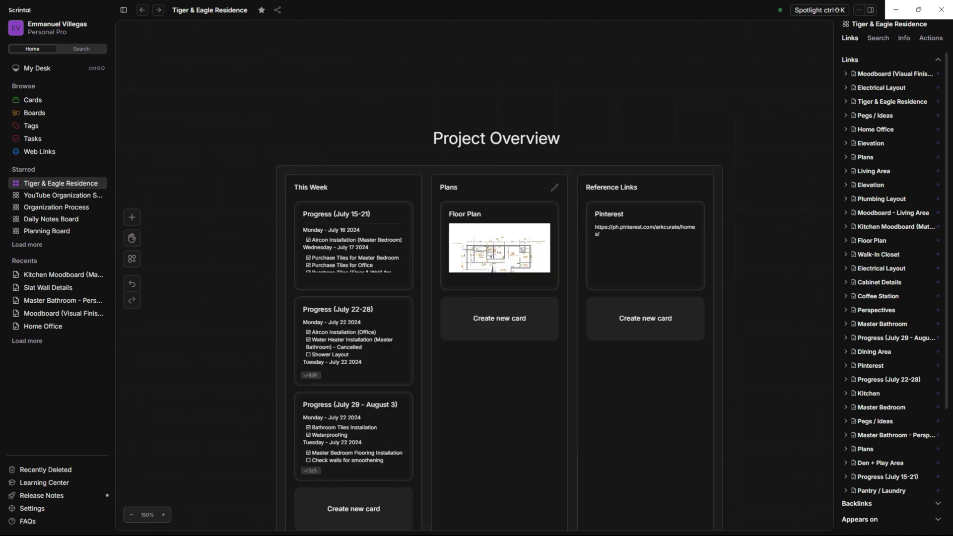
scroll(499, 276, "down", 2)
left_click(353, 87)
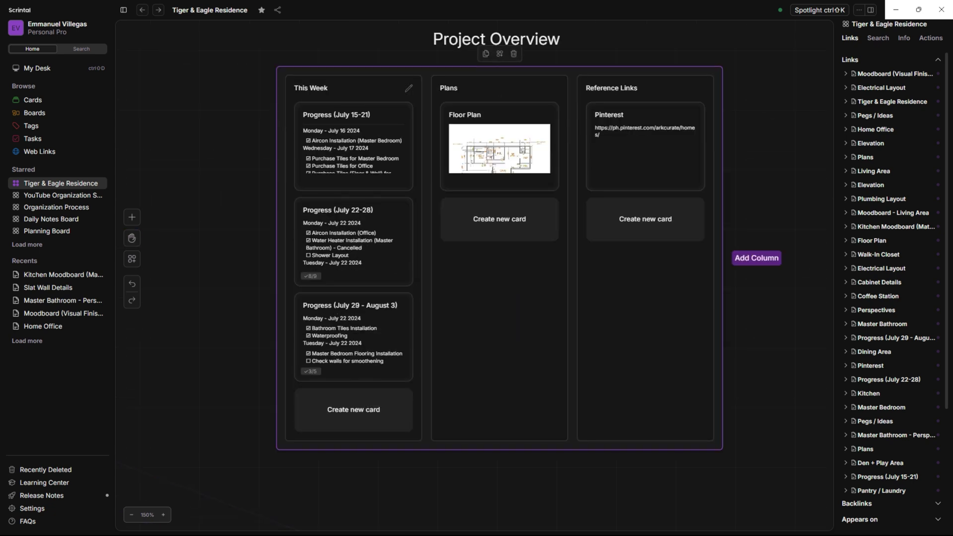
- Open the Progress (July 15-21) card from the This Week column, read through its dated tasks, and close it
left_click(353, 138)
scroll(496, 172, "down", 3)
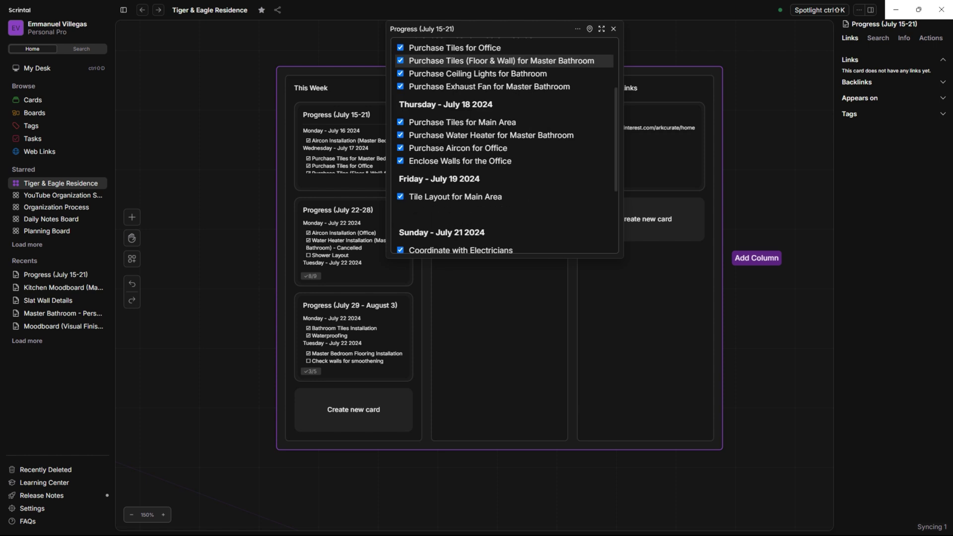
scroll(497, 173, "up", 3)
scroll(496, 172, "down", 2)
scroll(496, 173, "up", 2)
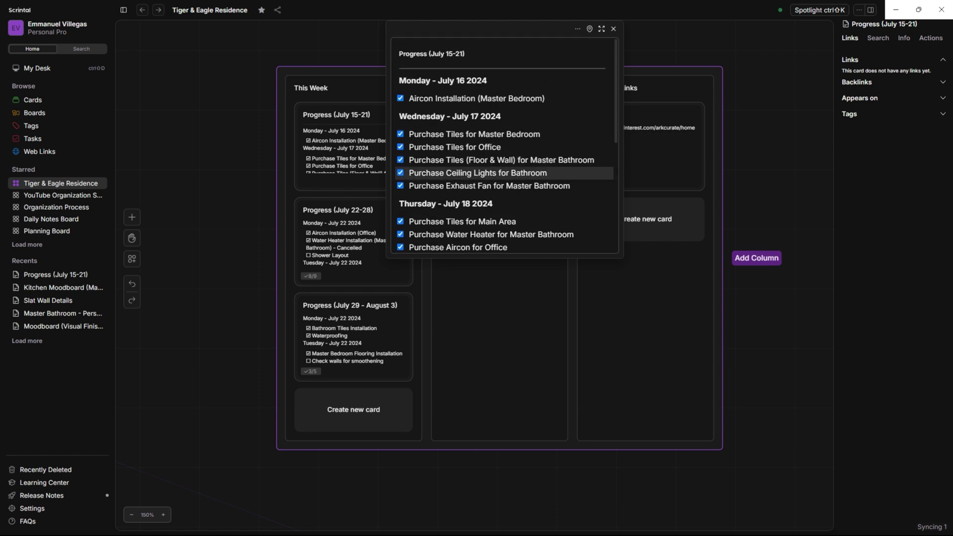
key("Escape")
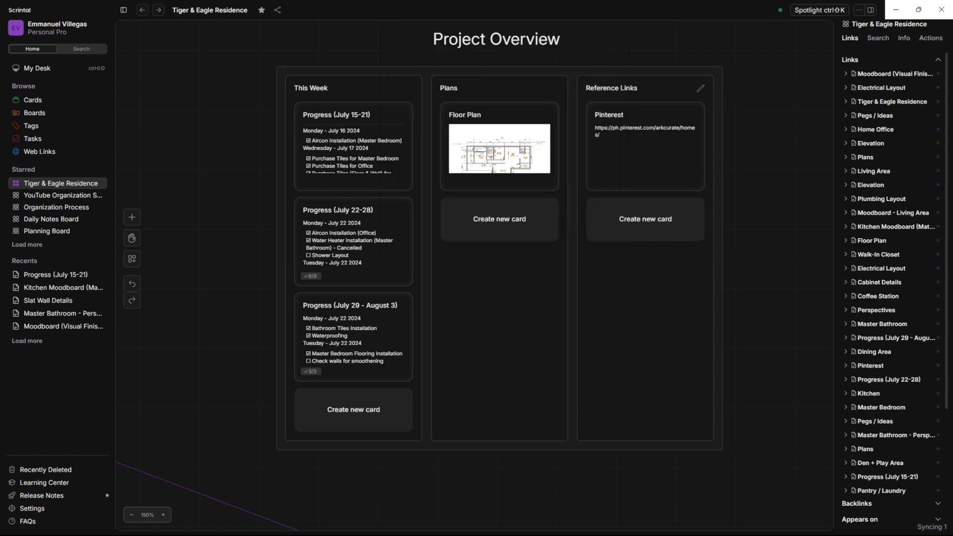
- Open the Floor Plan card from the Plans column and show its floor plan image in a separate floating window
left_click_drag(645, 298, 575, 351)
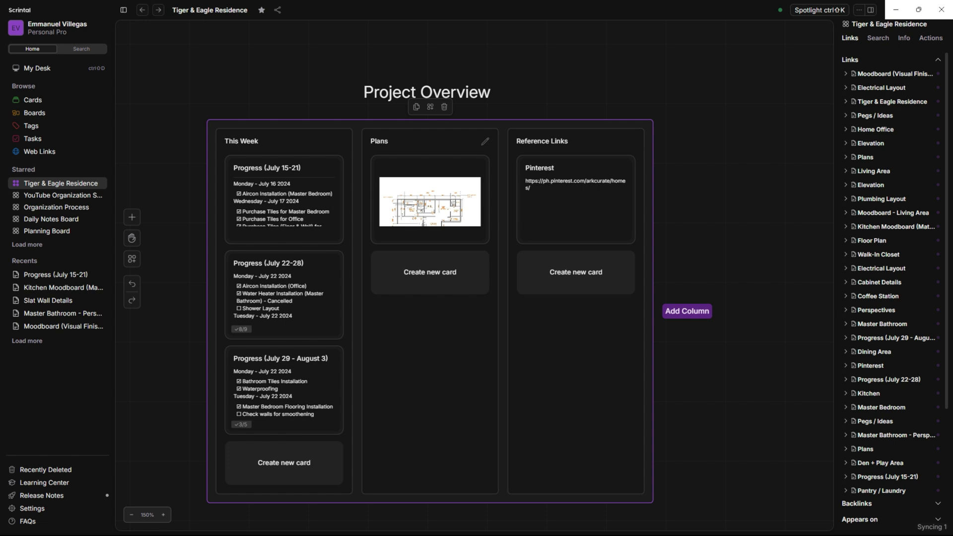
left_click(430, 198)
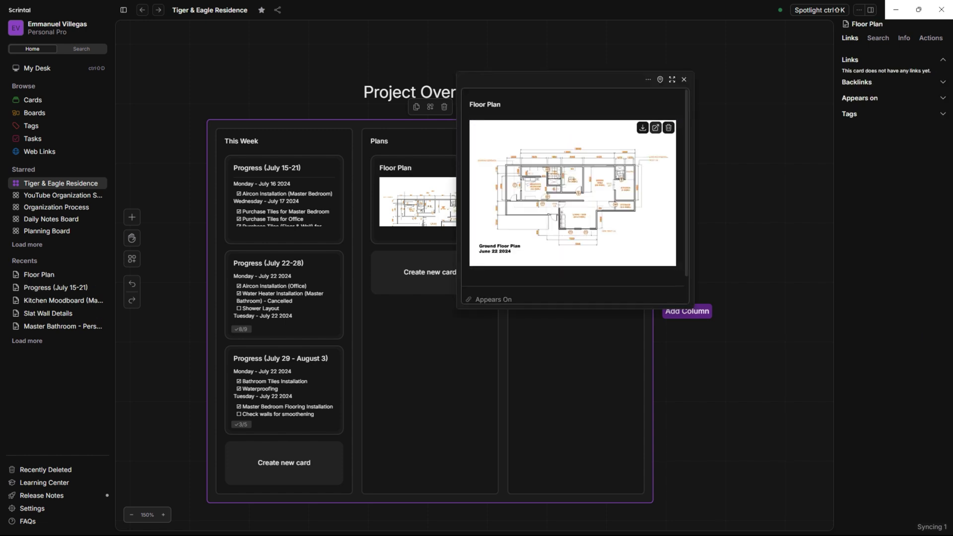
left_click(655, 127)
left_click_drag(719, 372, 519, 412)
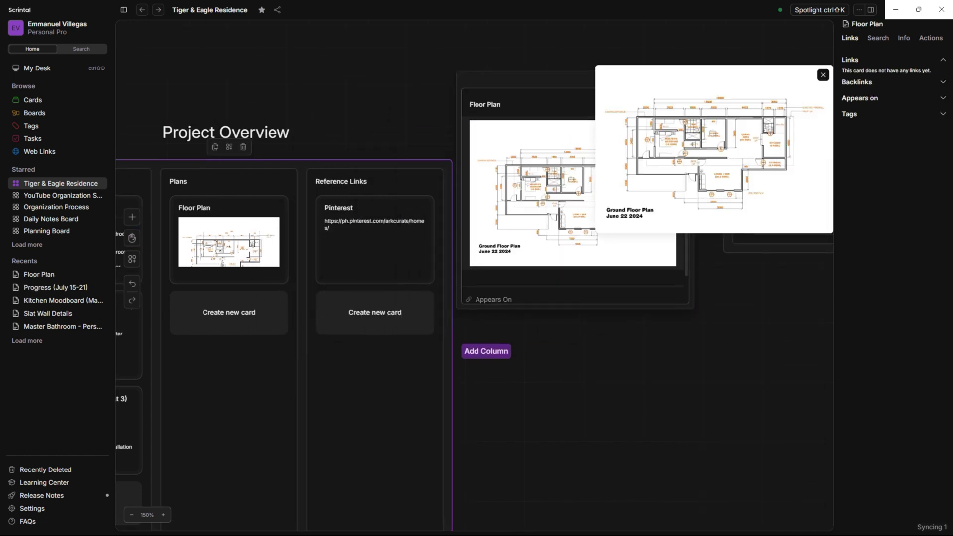
- Reposition the Floor Plan card window and its floating floor plan image over the Project Overview columns, and close both
left_click_drag(526, 80, 317, 155)
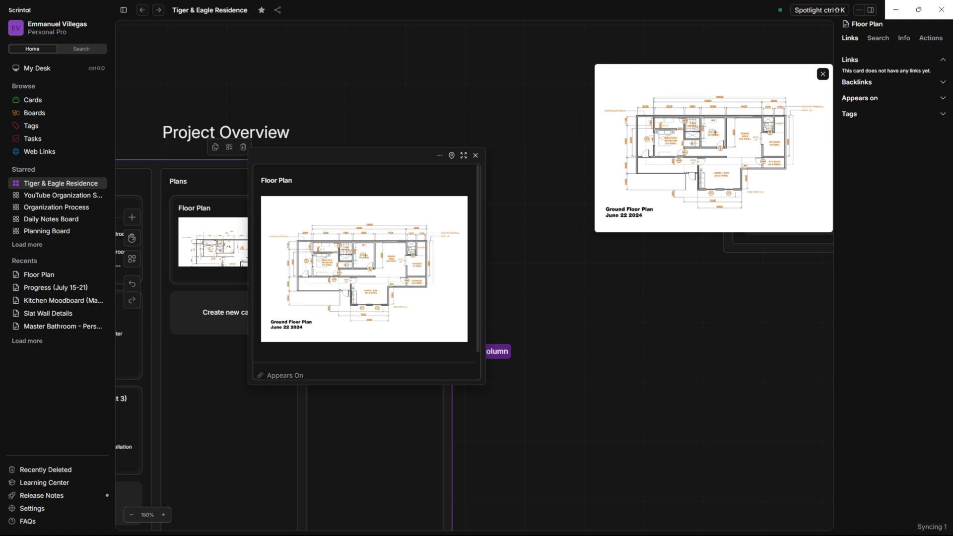
left_click_drag(714, 149, 471, 276)
key("ctrl+plus")
scroll(474, 272, "up", 3)
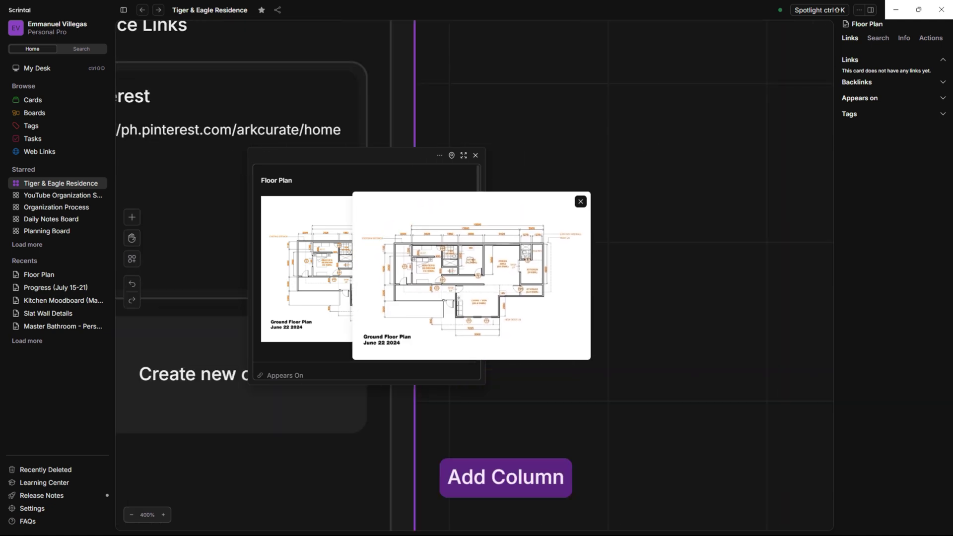
scroll(474, 272, "down", 1)
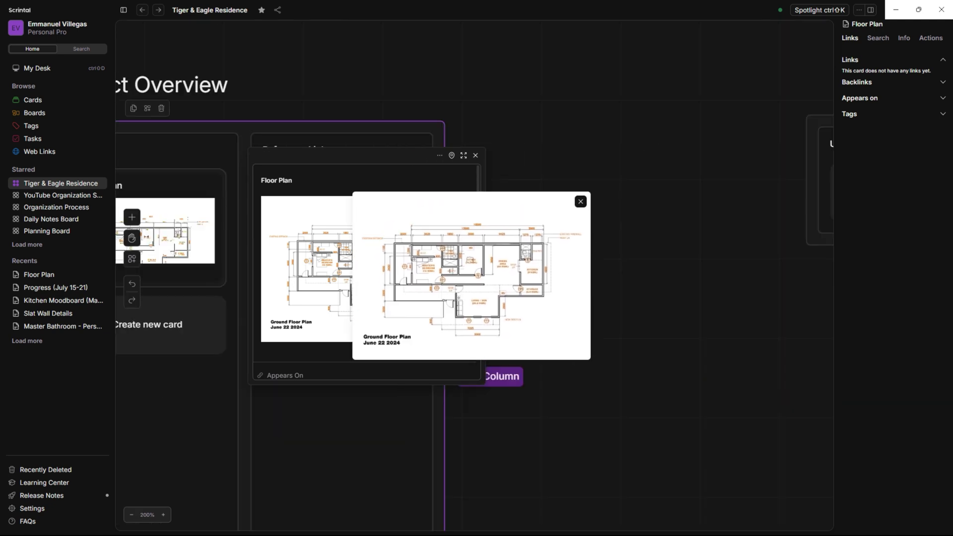
key("Escape")
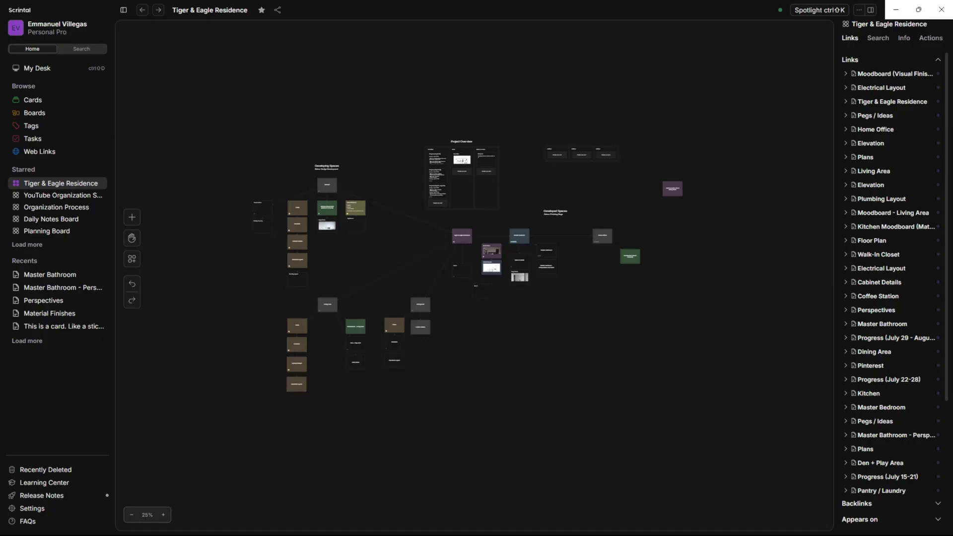
- Open the Material Finishes card from the Kitchen group under Developing Spaces, read its cabinet finishes, and close it
left_click_drag(234, 359, 210, 424)
key("ctrl+plus")
key("ctrl+plus")
key("ctrl+plus")
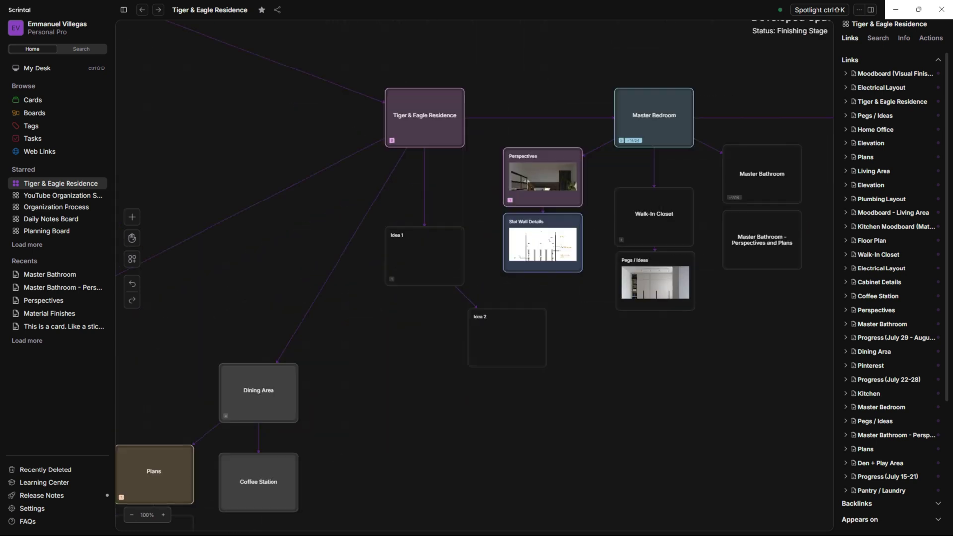
scroll(474, 275, "left", 1)
left_click_drag(243, 113, 704, 437)
left_click(484, 339)
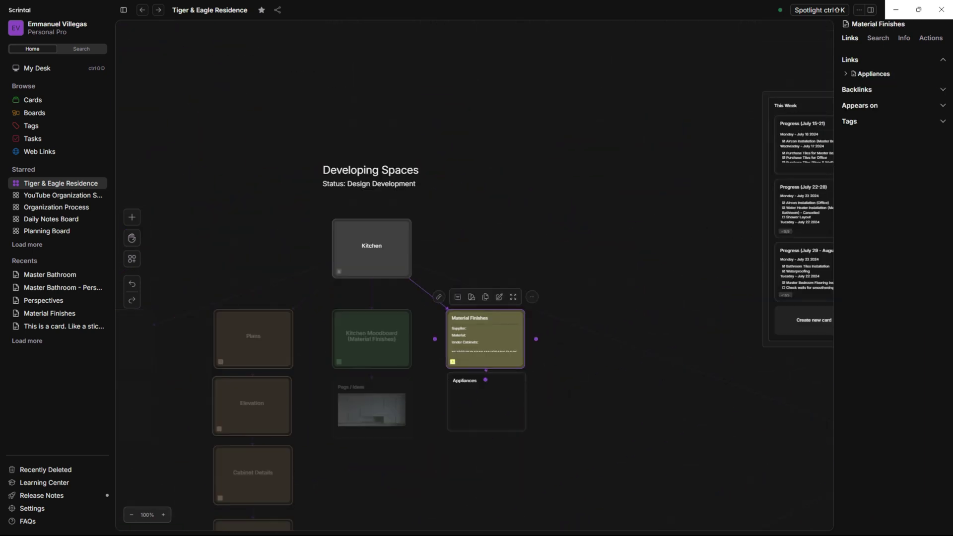
scroll(474, 275, "down", 1)
scroll(474, 275, "up", 1)
double_click(470, 340)
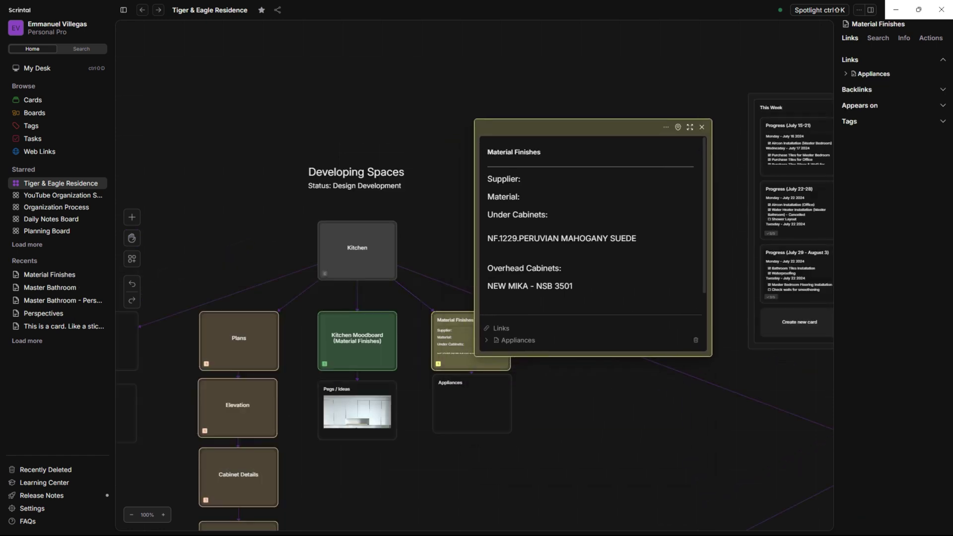
left_click(701, 127)
key("ctrl+minus")
key("ctrl+minus")
key("ctrl+minus")
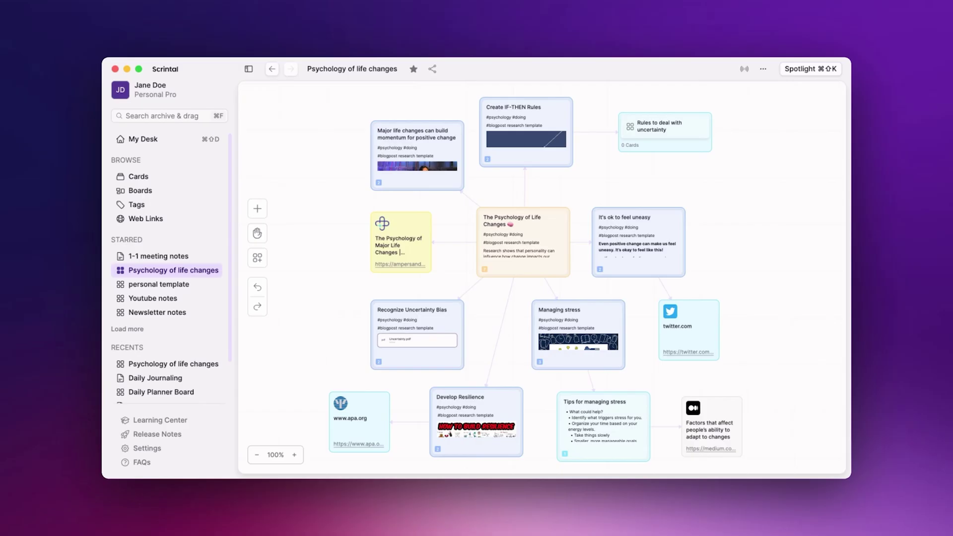
- Open My Desk and place the starred 1-1 meeting notes card beside the Daily Todo column
key("super+shift+d")
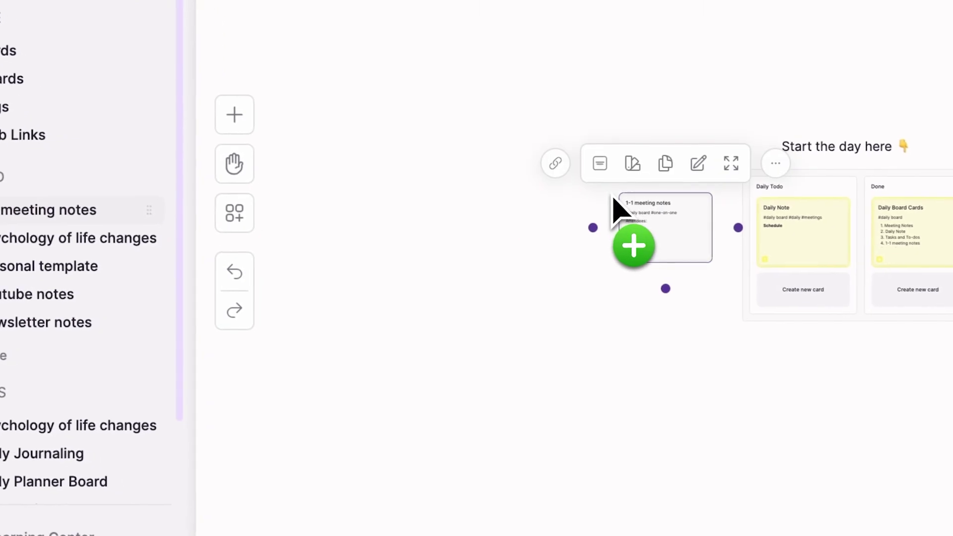
left_click(554, 314)
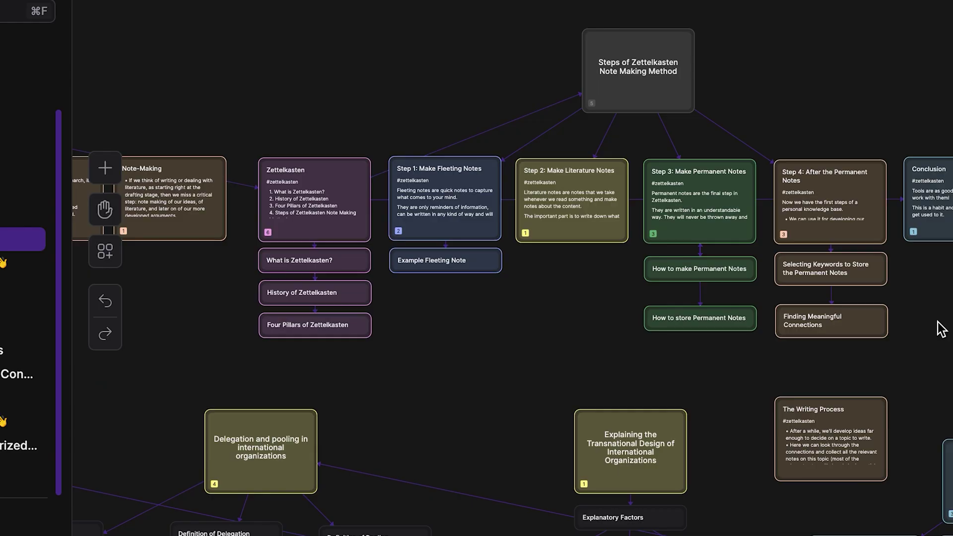
- Connect the Finding Meaningful Connections card to The Writing Process card on the Zettelkasten board
left_click(839, 326)
left_click_drag(832, 362, 828, 396)
left_click(830, 412)
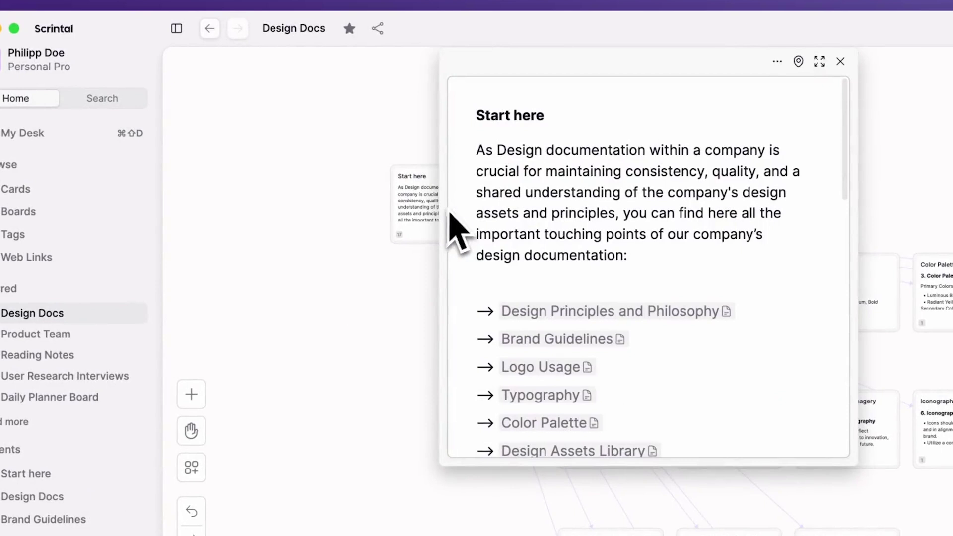
- Move the Start here card window aside on the Design Docs board and look through its list of linked cards
left_click_drag(574, 83, 362, 134)
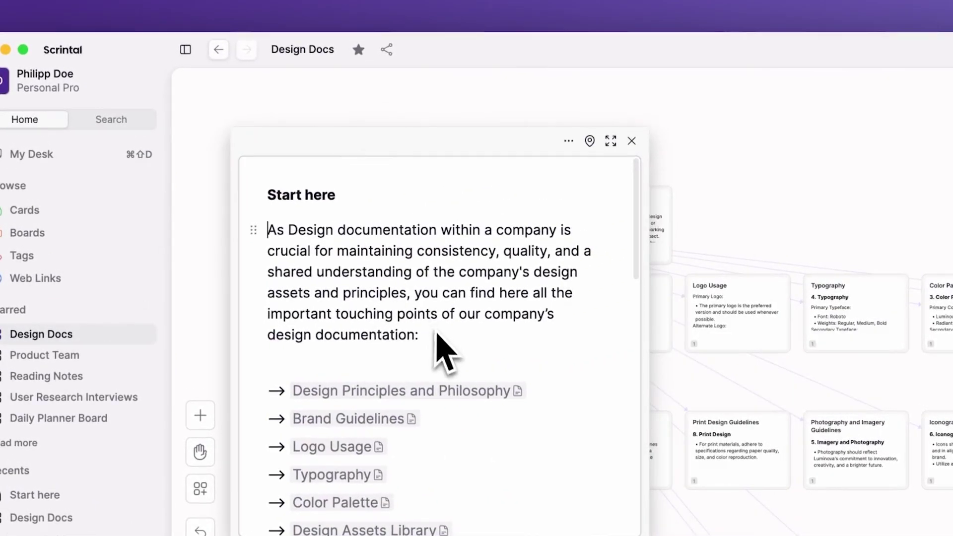
scroll(445, 353, "down", 1)
scroll(380, 405, "down", 6)
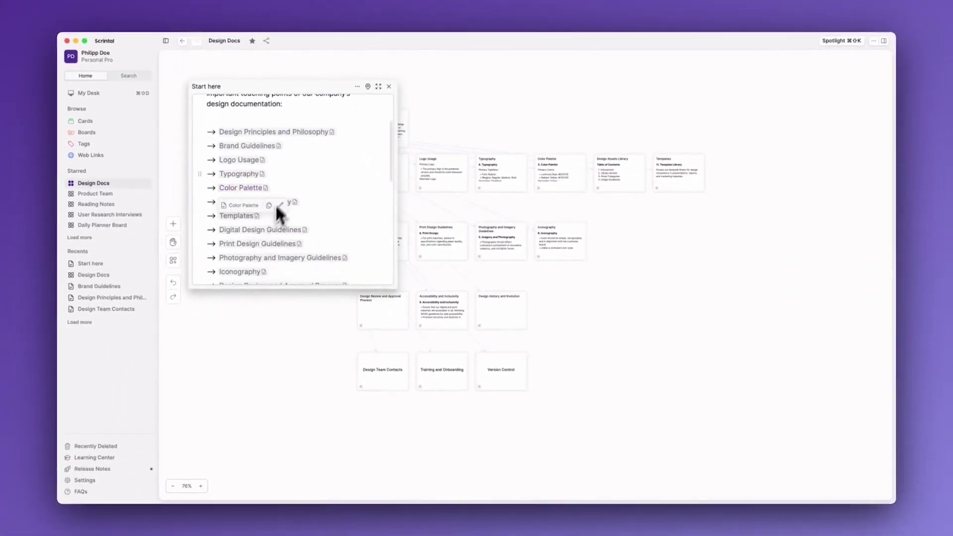
- Open the linked Design Principles and Philosophy card in its own window and place it below the Start here window
left_click(293, 132)
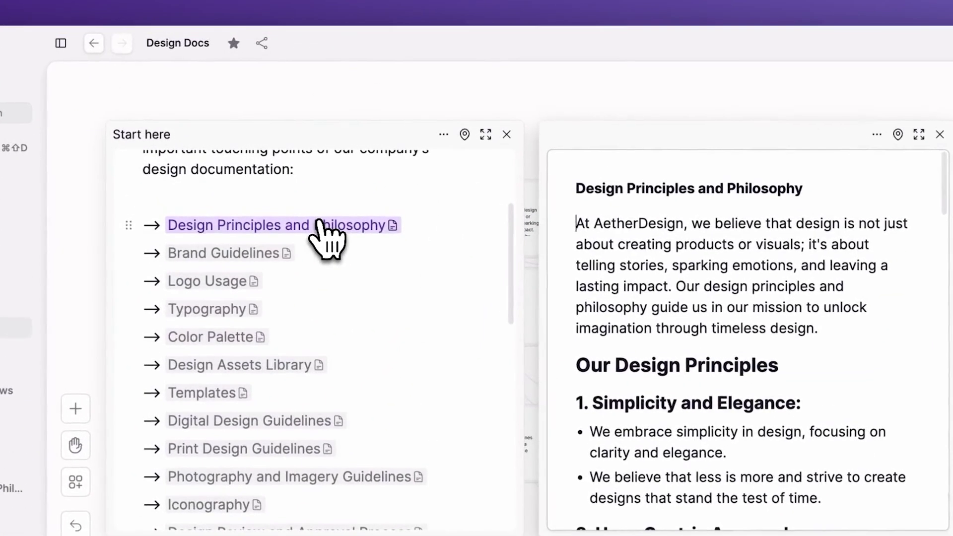
scroll(427, 357, "down", 3)
scroll(431, 358, "down", 2)
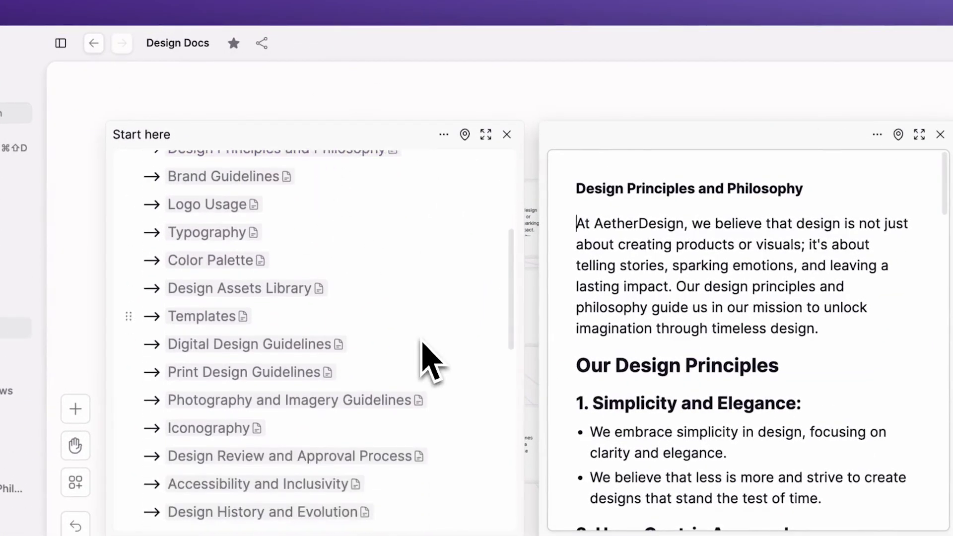
left_click_drag(643, 145, 289, 459)
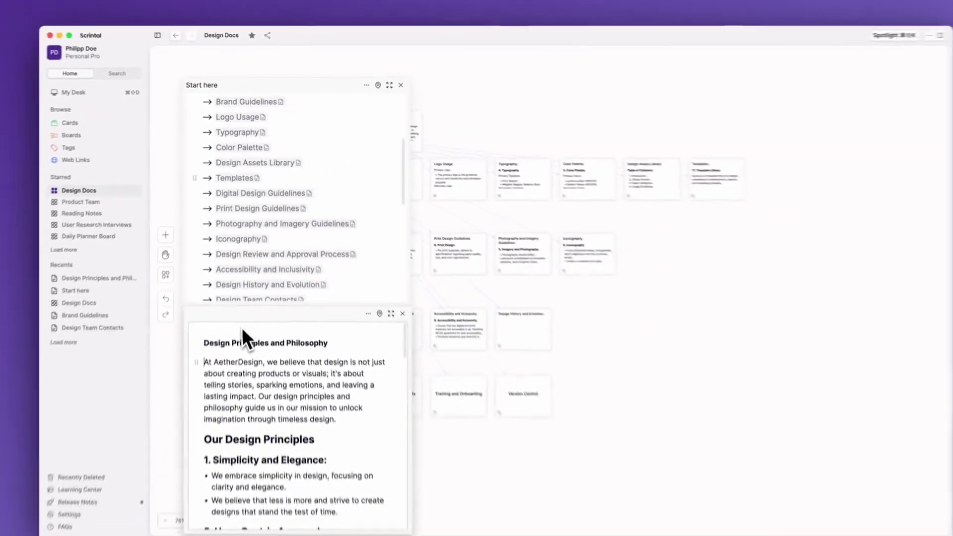